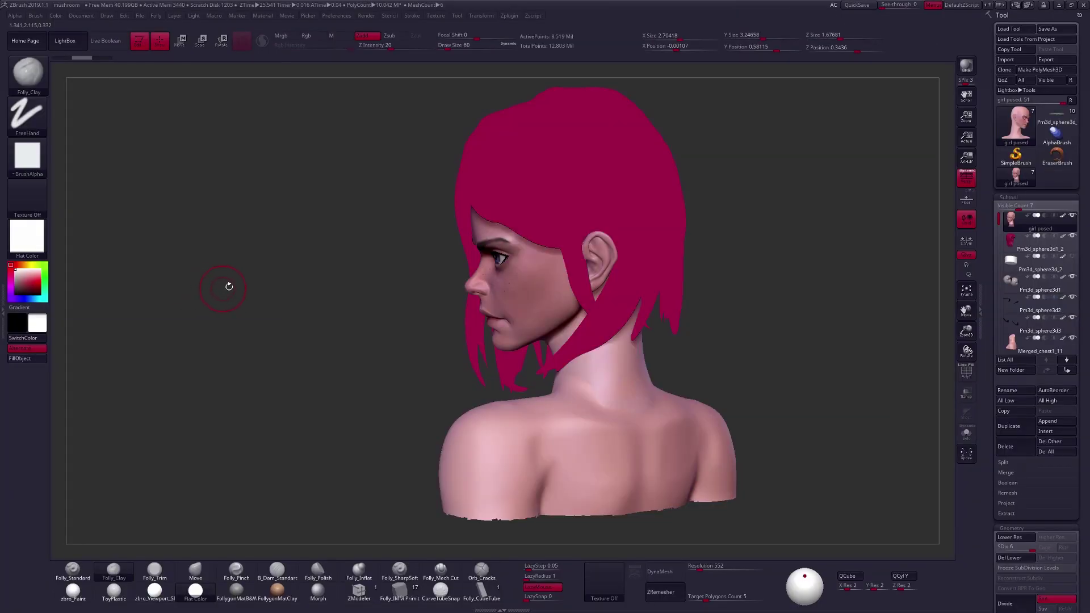
- Undo the face-deforming strokes with Ctrl+Z, checking the bust from profile and three-quarter views
left_click_drag(320, 289, 365, 292)
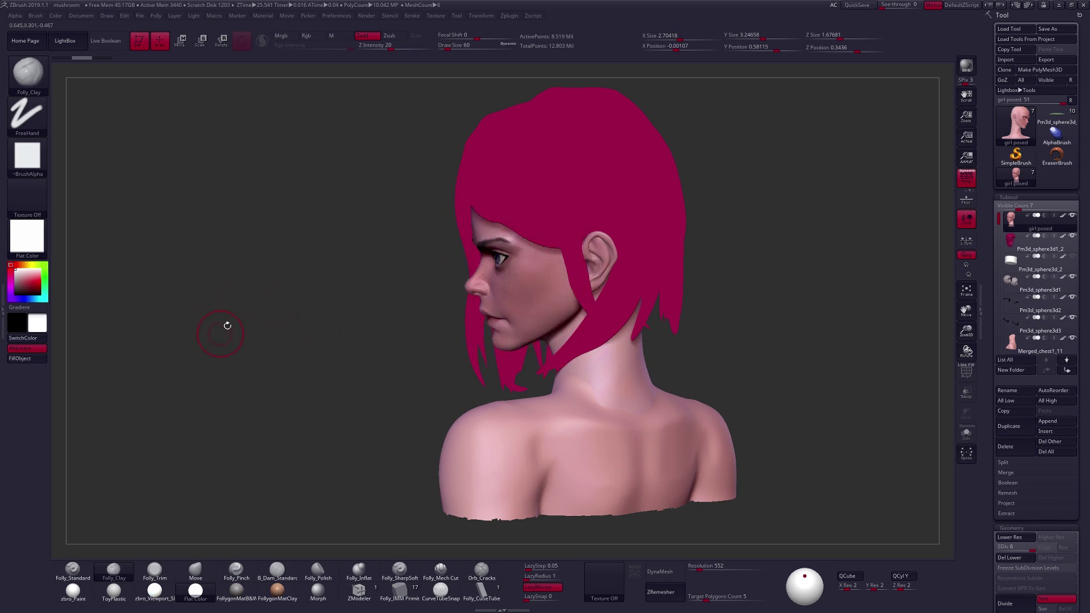
key("shift")
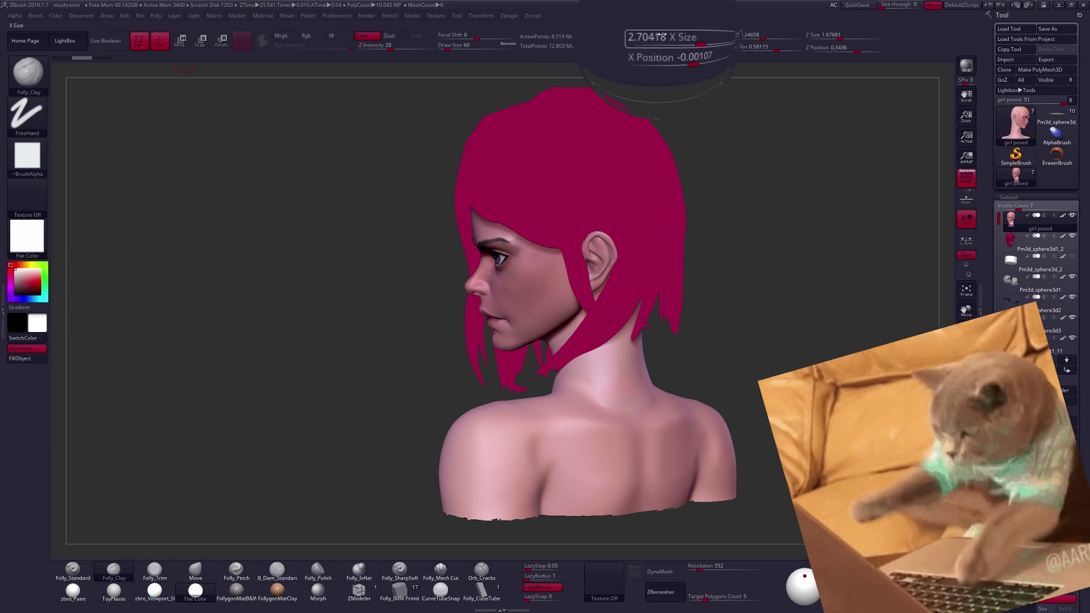
left_click_drag(295, 272, 522, 273)
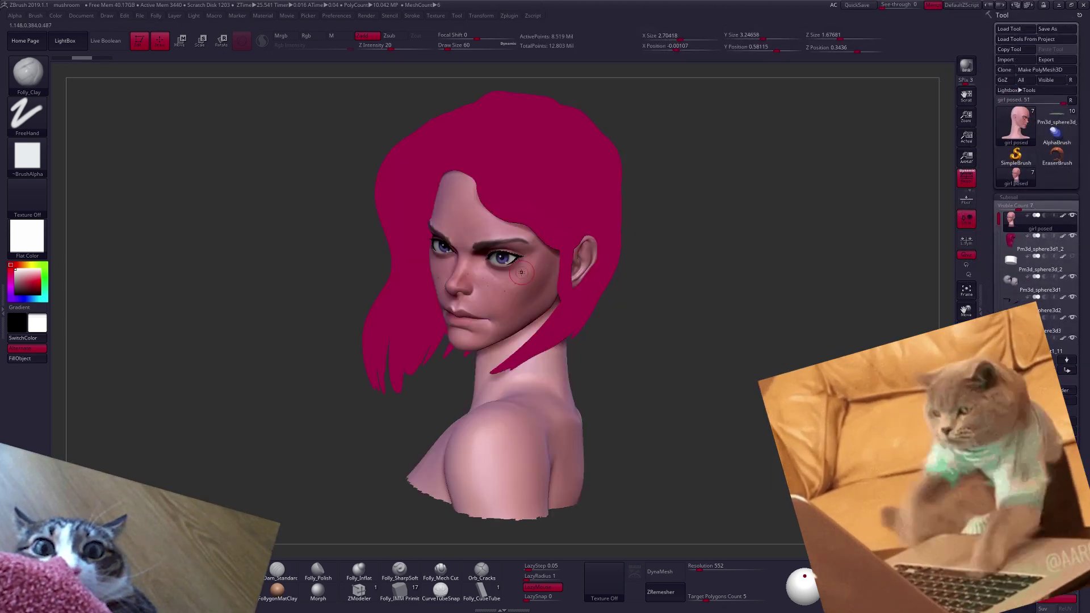
mouse_move(693, 304)
left_mouse_down("shift")
mouse_move(675, 281)
mouse_move(781, 288)
left_mouse_up("shift")
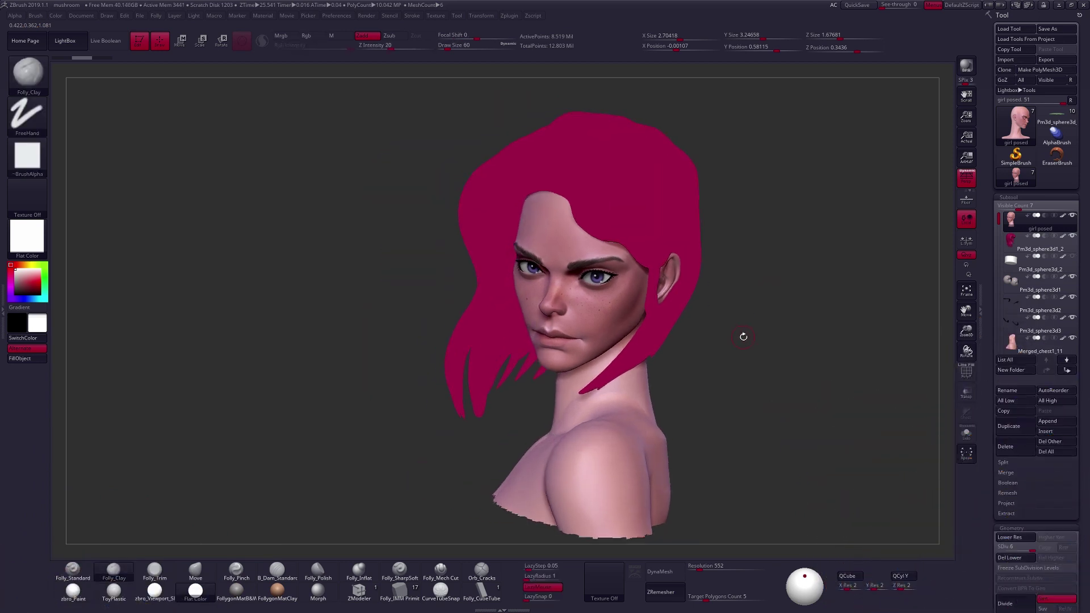
left_click_drag(746, 330, 488, 299)
key("ctrl+z")
key("ctrl+z")
key("ctrl+z")
key("ctrl+z")
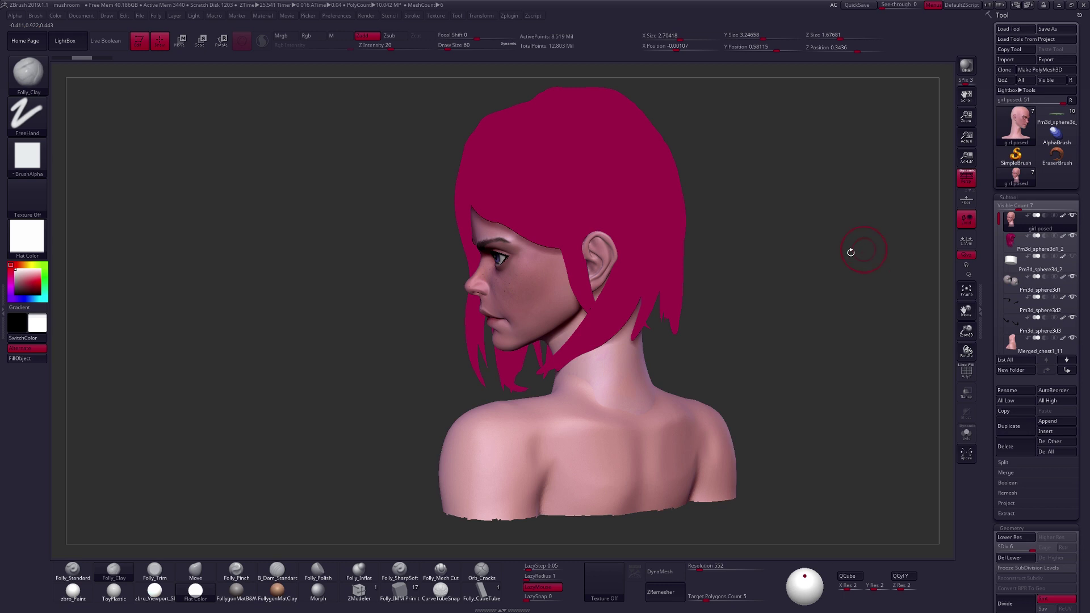
left_click_drag(851, 252, 751, 195)
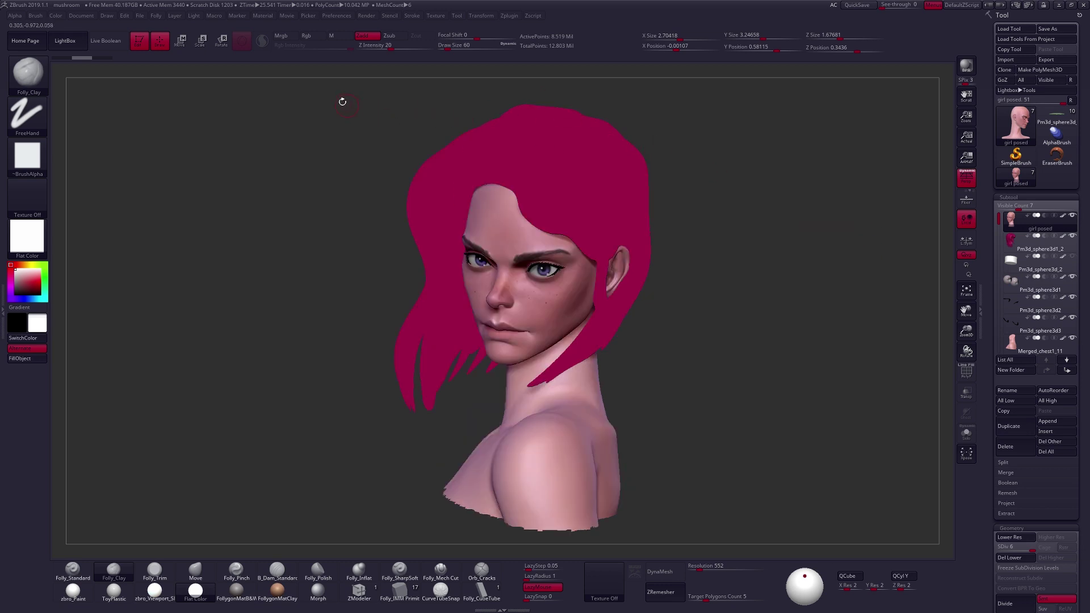
left_click(338, 16)
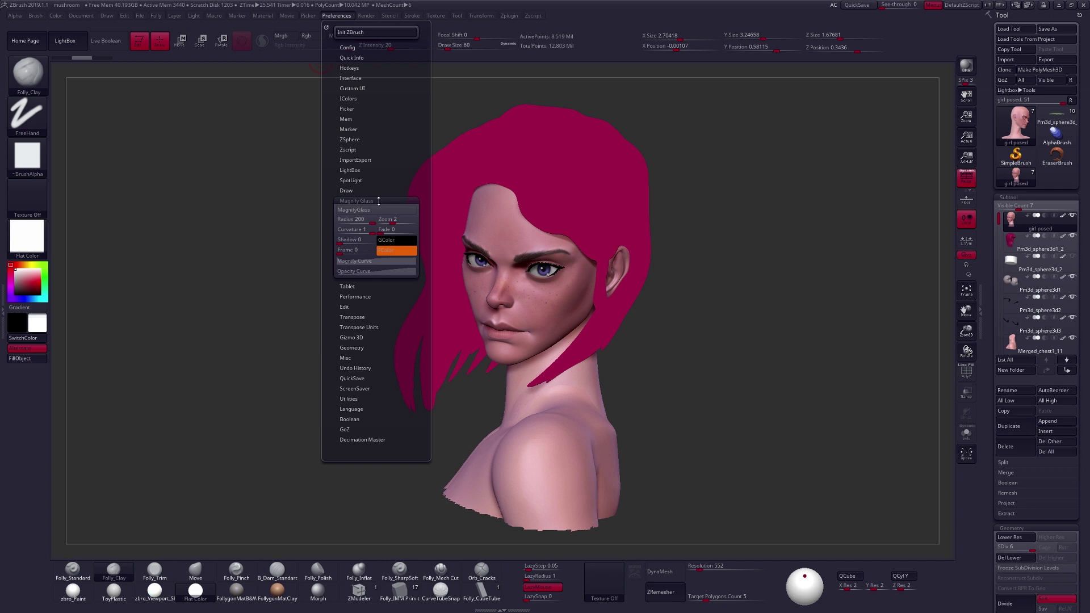
- Enable MagnifyGlass and raise its Shadow from 0 to 1
left_click(381, 210)
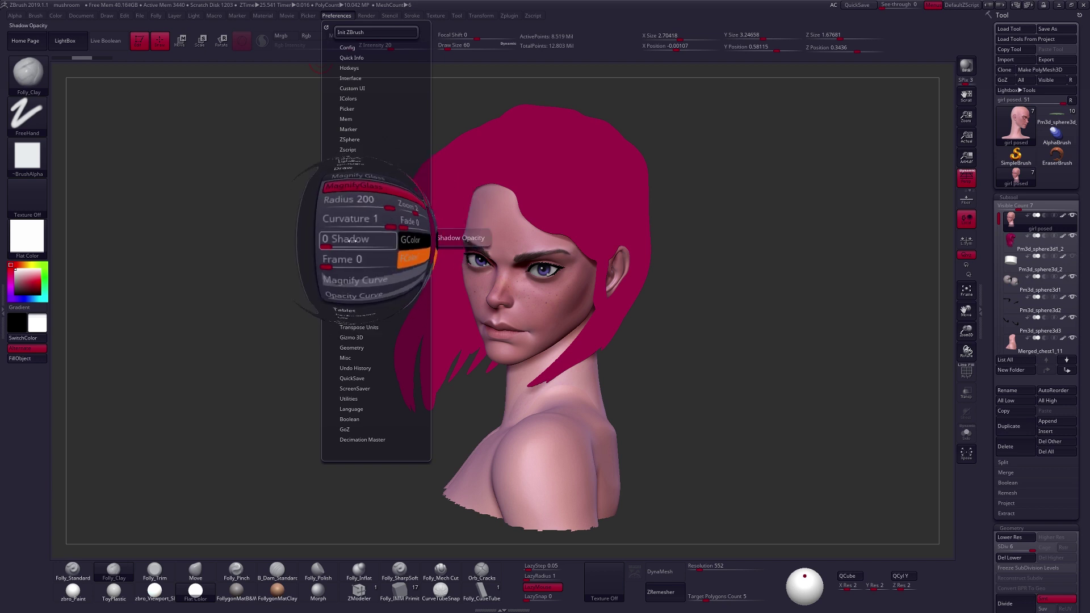
left_click_drag(345, 243, 414, 222)
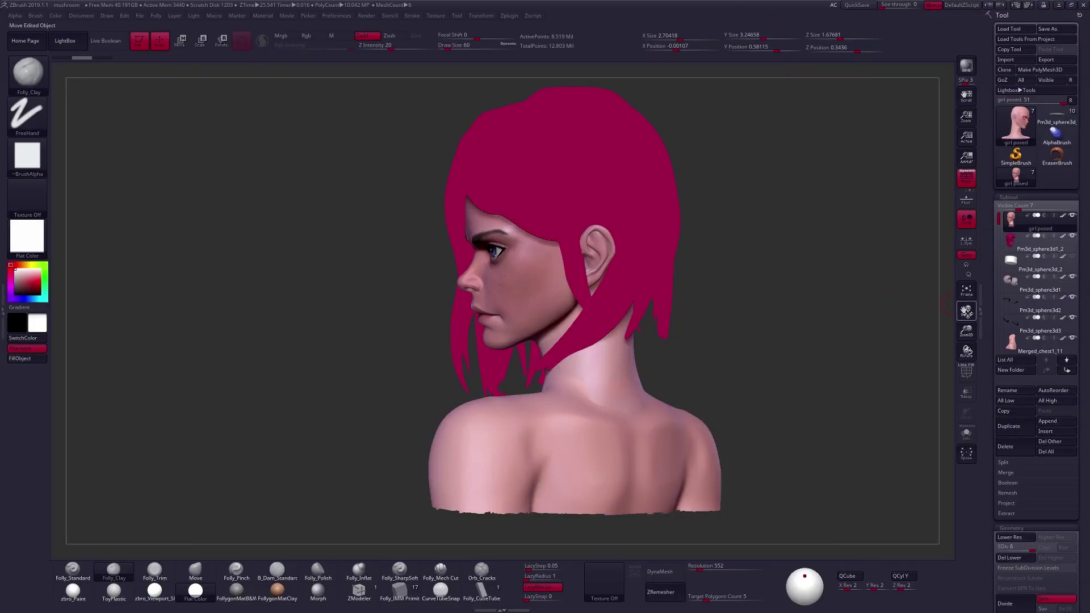
- Frame the bust's face in a near-frontal zoomed view and switch to Transpose Move with W
mouse_move(967, 312)
left_mouse_down()
mouse_move(947, 314)
mouse_move(972, 344)
left_mouse_up()
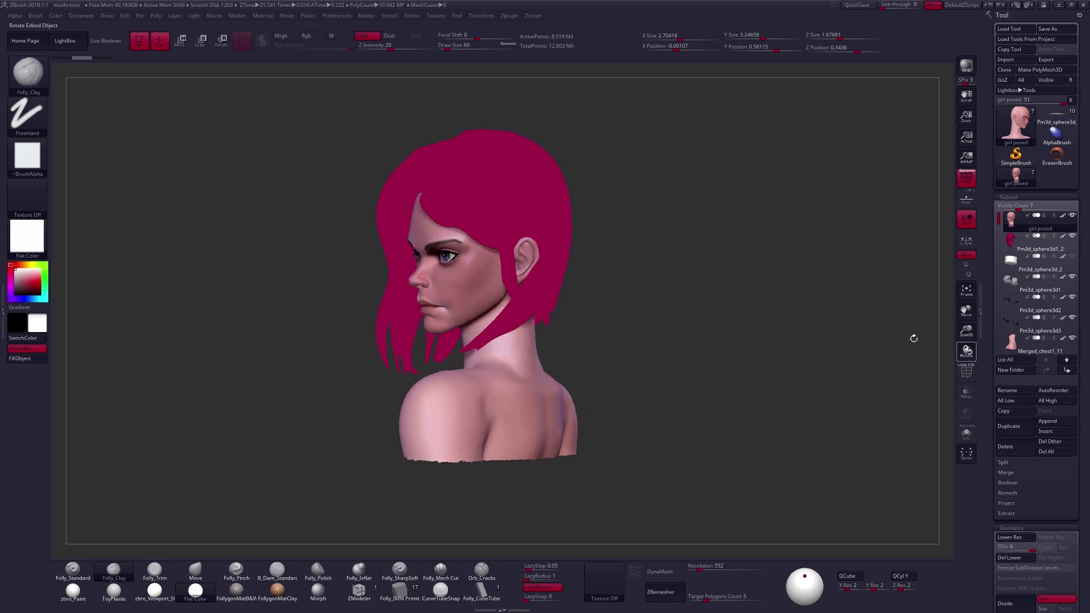
left_click_drag(741, 277, 765, 294)
left_click_drag(698, 286, 720, 290, "alt")
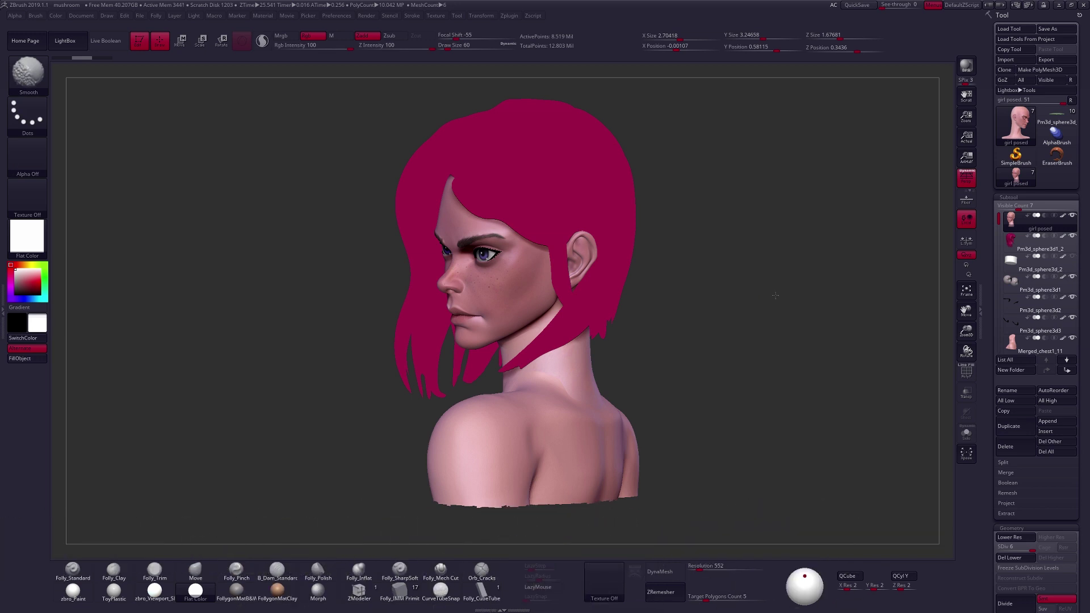
right_click_drag(775, 295, 544, 341)
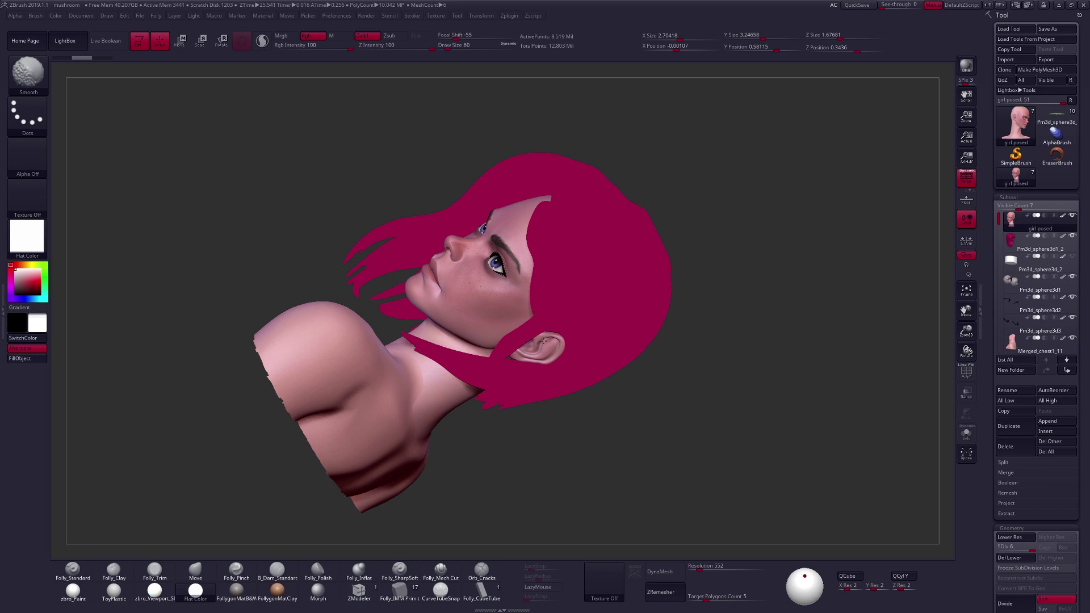
right_click_drag(544, 340, 688, 332)
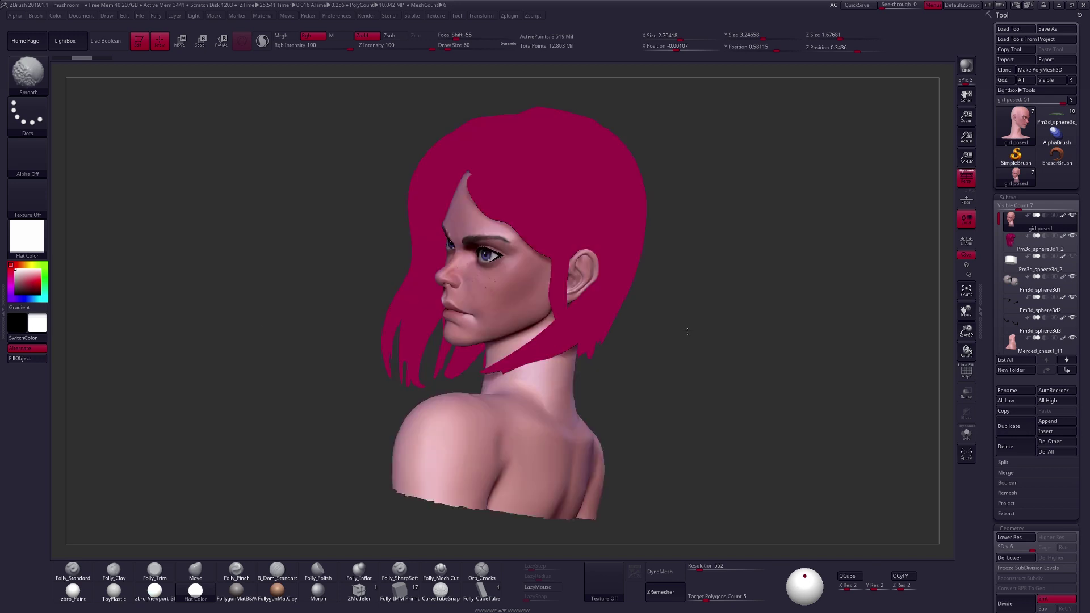
right_click_drag(688, 331, 704, 278)
key("w")
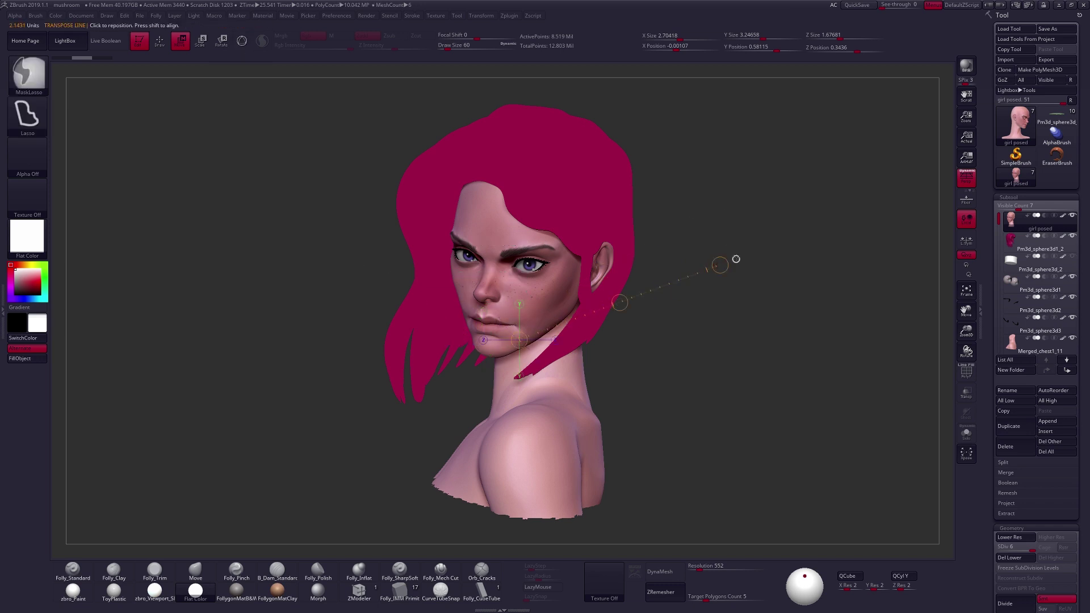
- Swing the bust around a transpose pivot near the mouth
right_click_drag(736, 259, 736, 258)
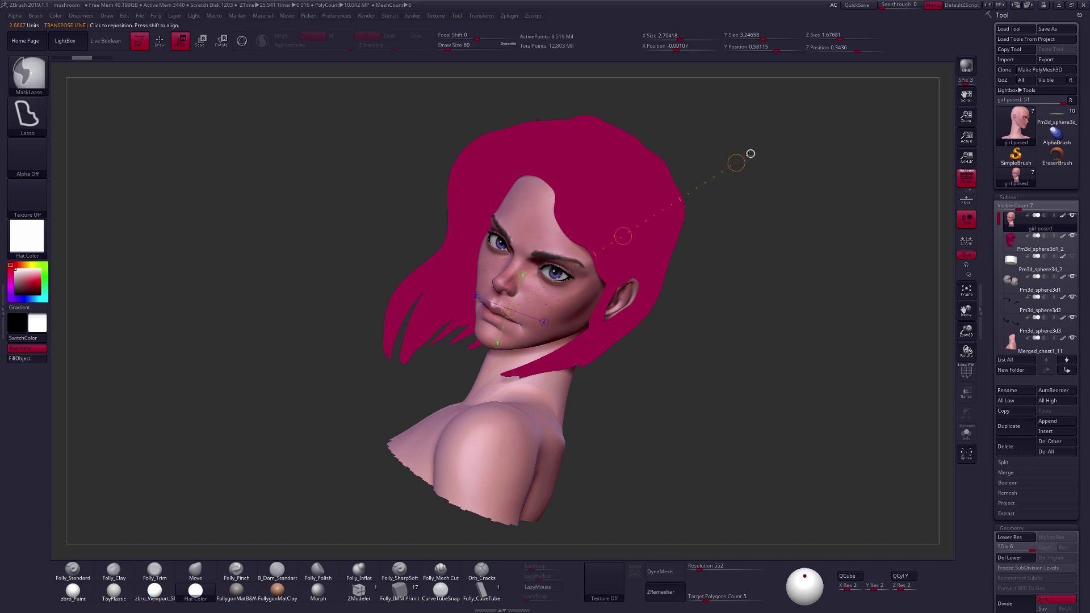
left_click_drag(751, 154, 797, 309)
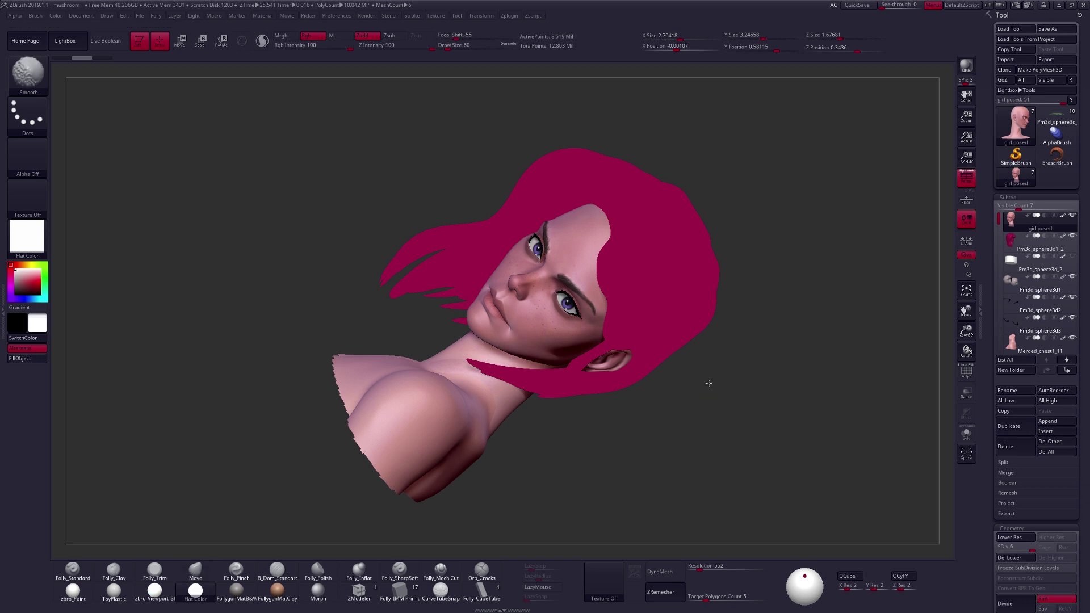
left_click_drag(709, 383, 720, 387)
- Undo the swing back to the earlier pose and switch to the Move brush
key("ctrl+z")
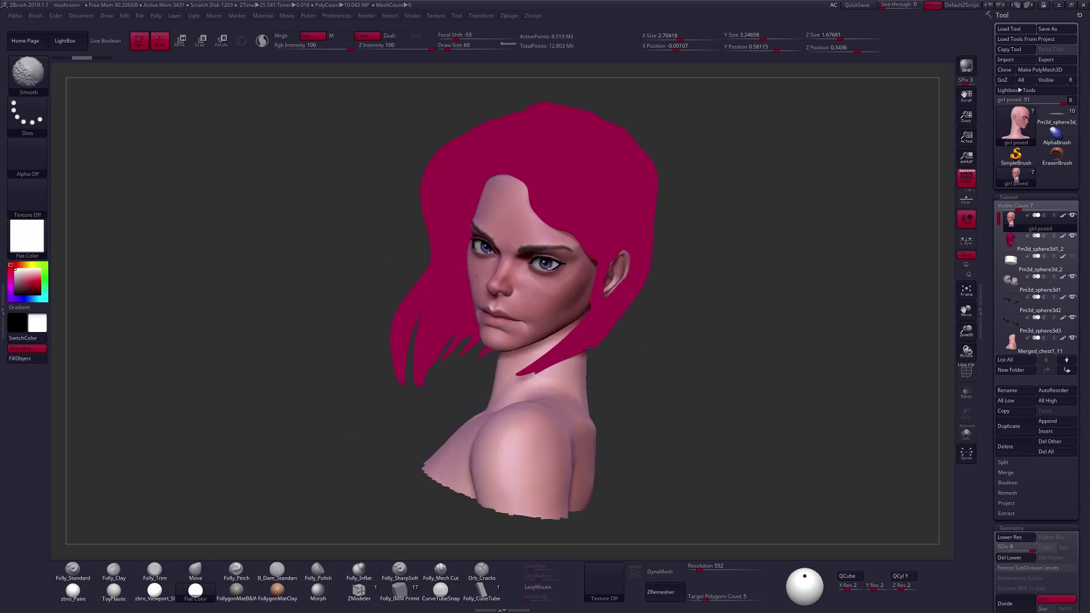
key("ctrl+z")
key("b")
key("m")
key("v")
left_click_drag(760, 320, 687, 298)
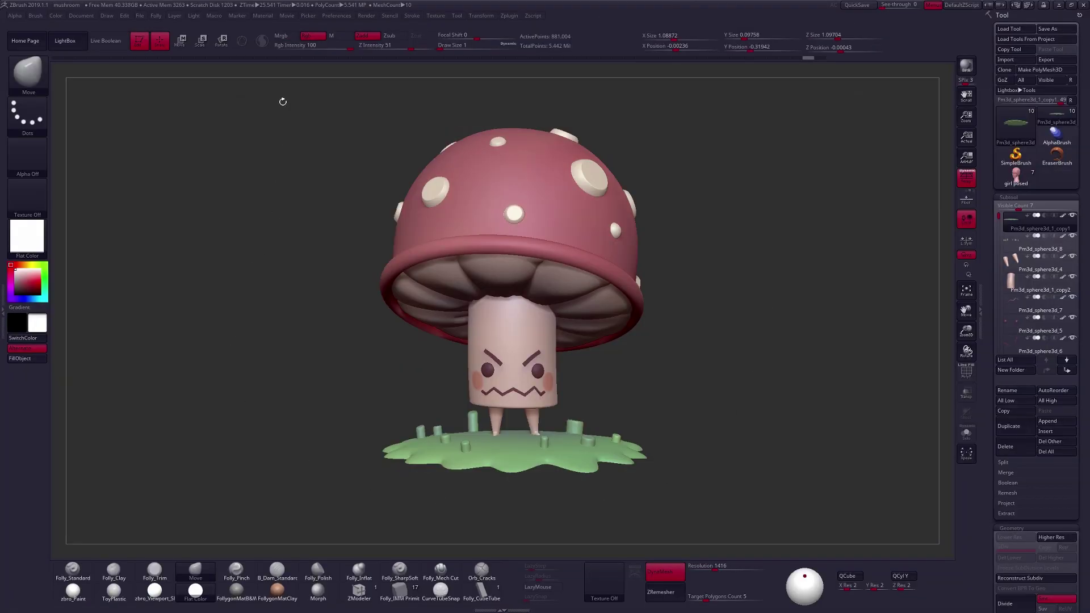
- Scrub the undo history slider back to an earlier stem state
left_click(287, 17)
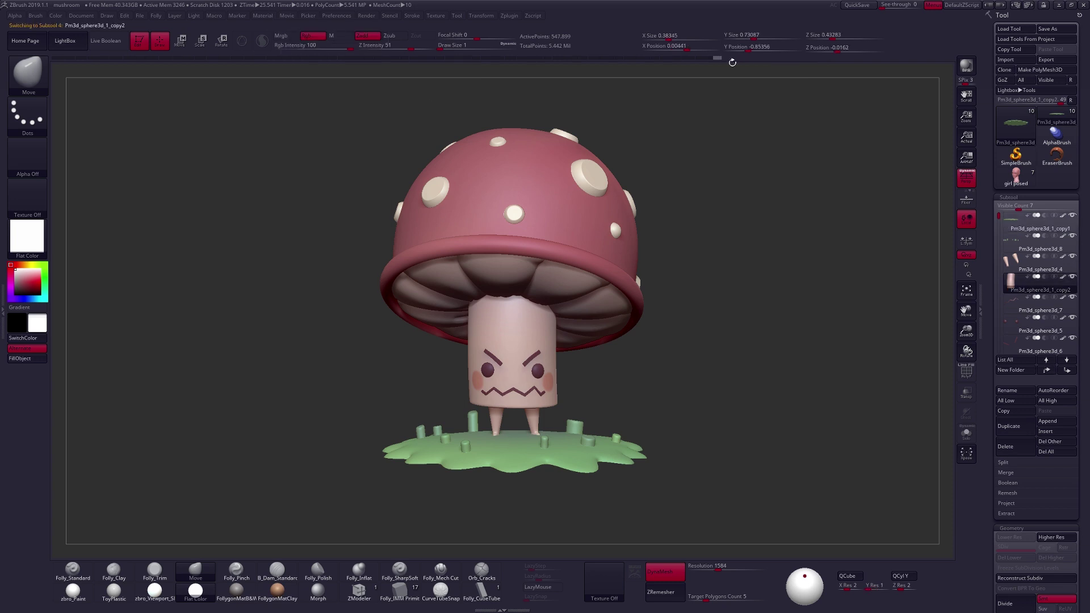
left_click(386, 58)
left_click_drag(161, 57, 73, 57)
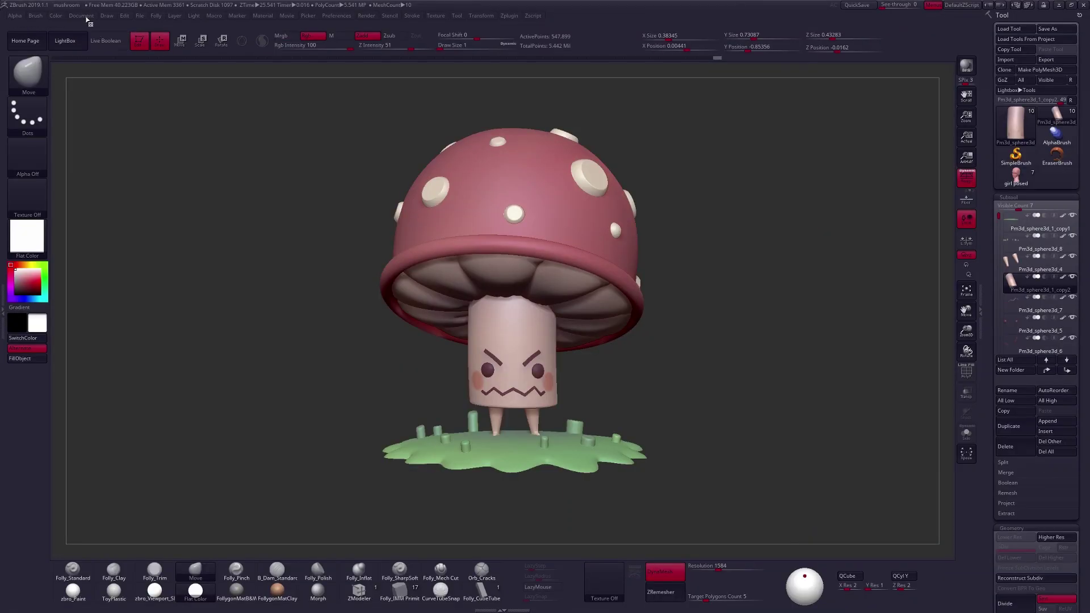
- Resize the document to 1920 × 1080, redraw the mushroom, enter Edit mode and frame it
left_click(81, 16)
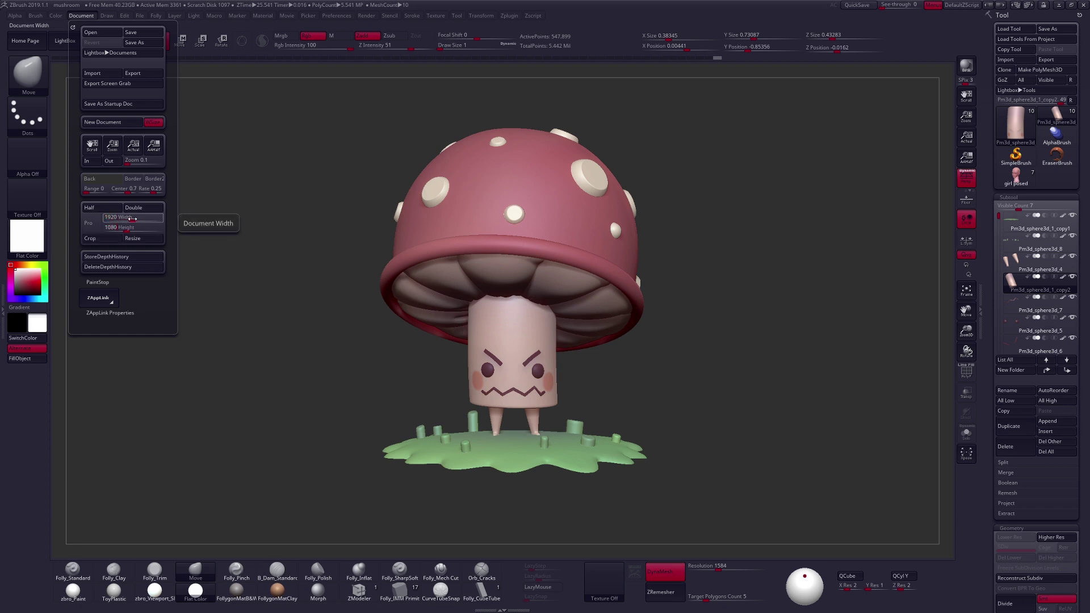
left_click(145, 239)
left_click(593, 330)
left_click_drag(524, 261, 536, 364)
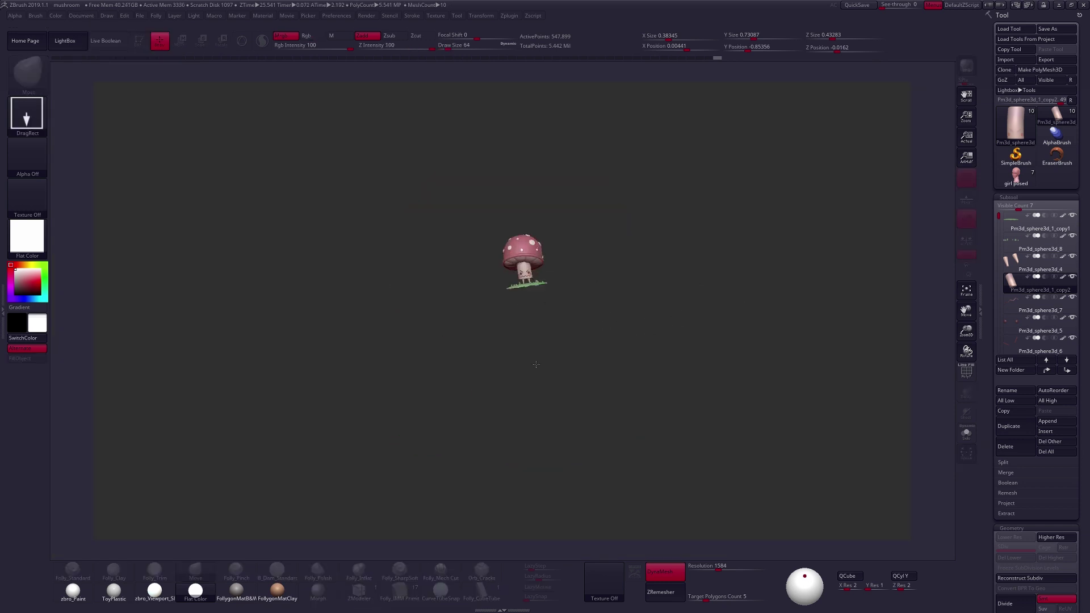
key("t")
key("f")
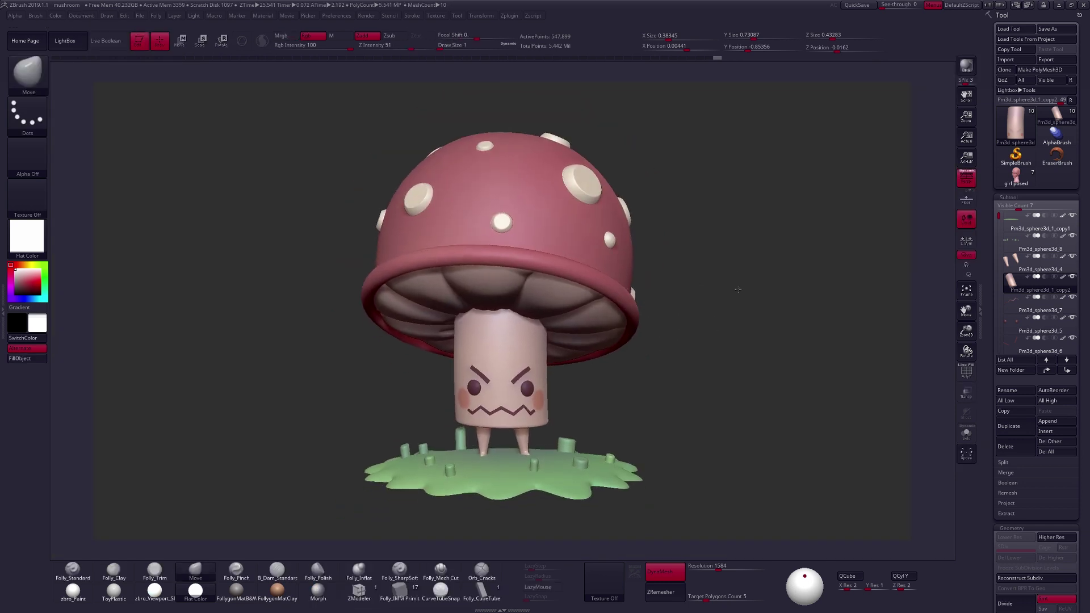
- Set the movie recording size to Large and record only the document area
left_click(295, 17)
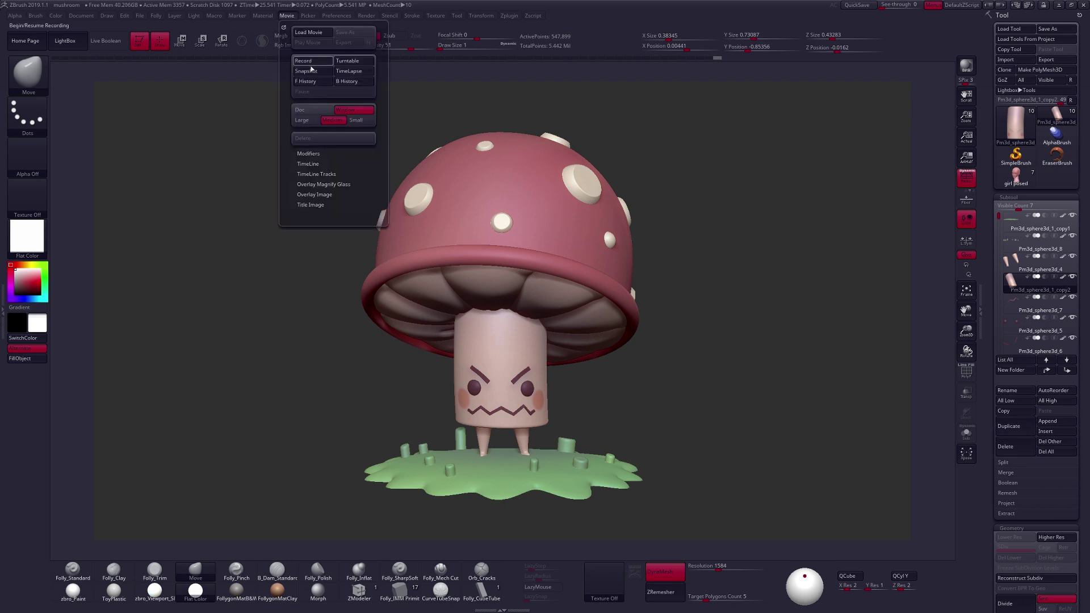
left_click(304, 121)
left_click(318, 110)
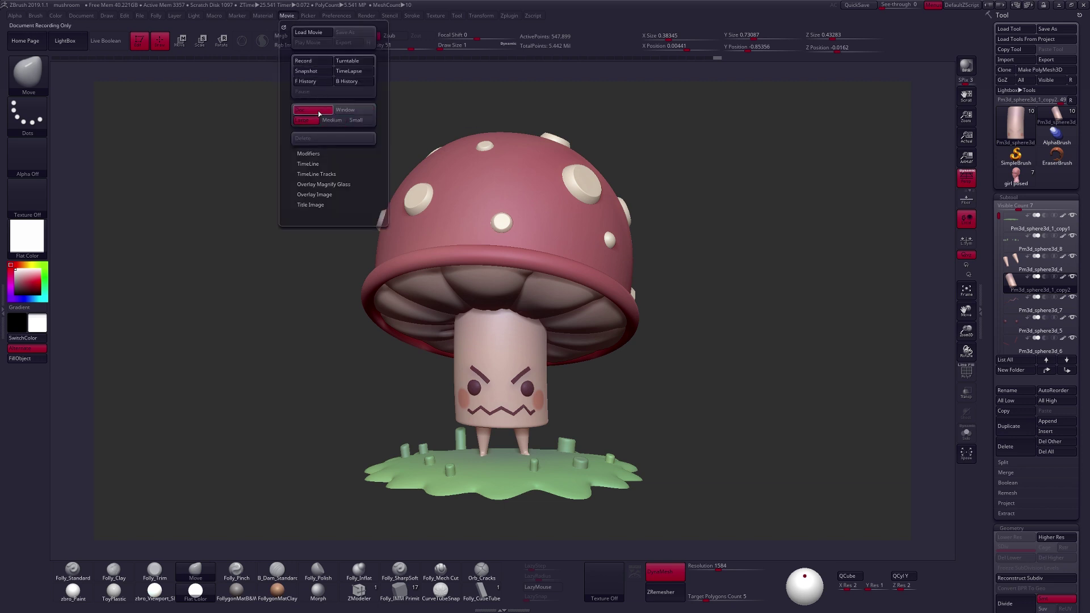
- Expand and collapse the Title Image and Overlay Image settings, then show Modifiers
left_click(323, 205)
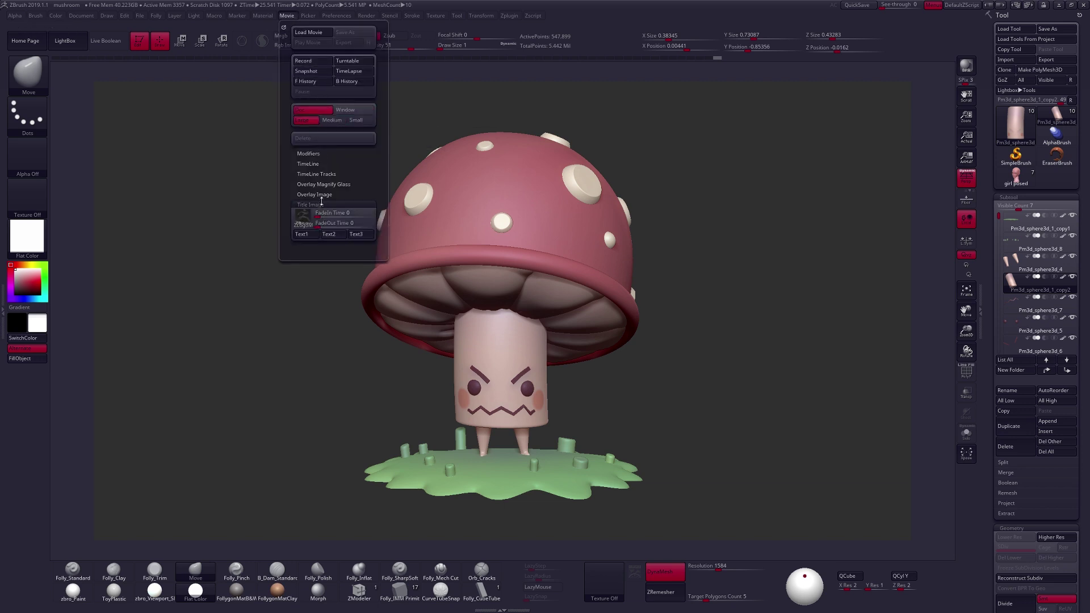
left_click(315, 194)
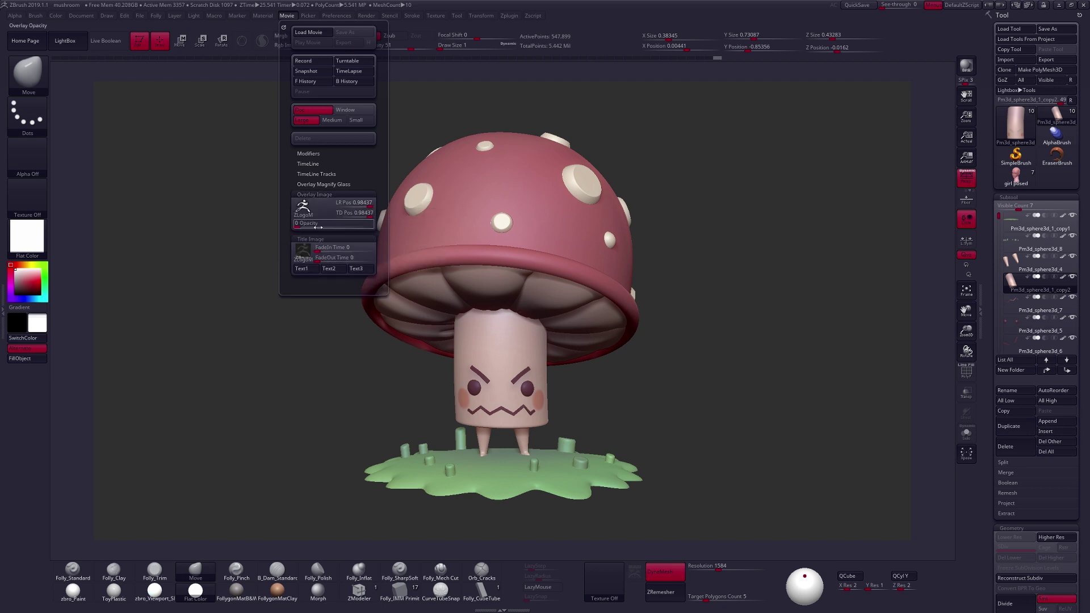
left_click(326, 238)
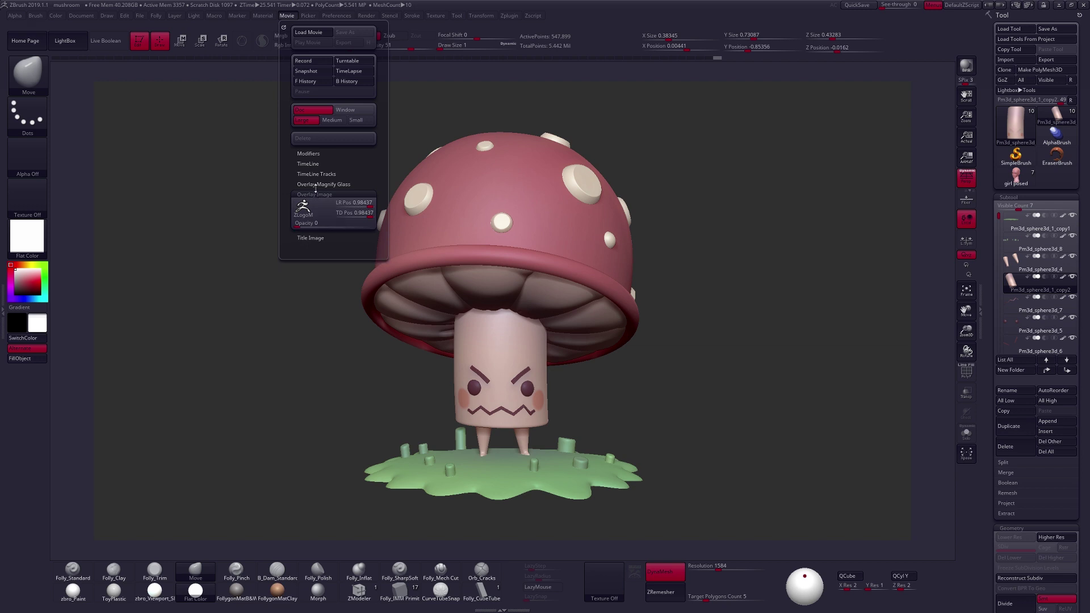
left_click(317, 194)
left_click(319, 153)
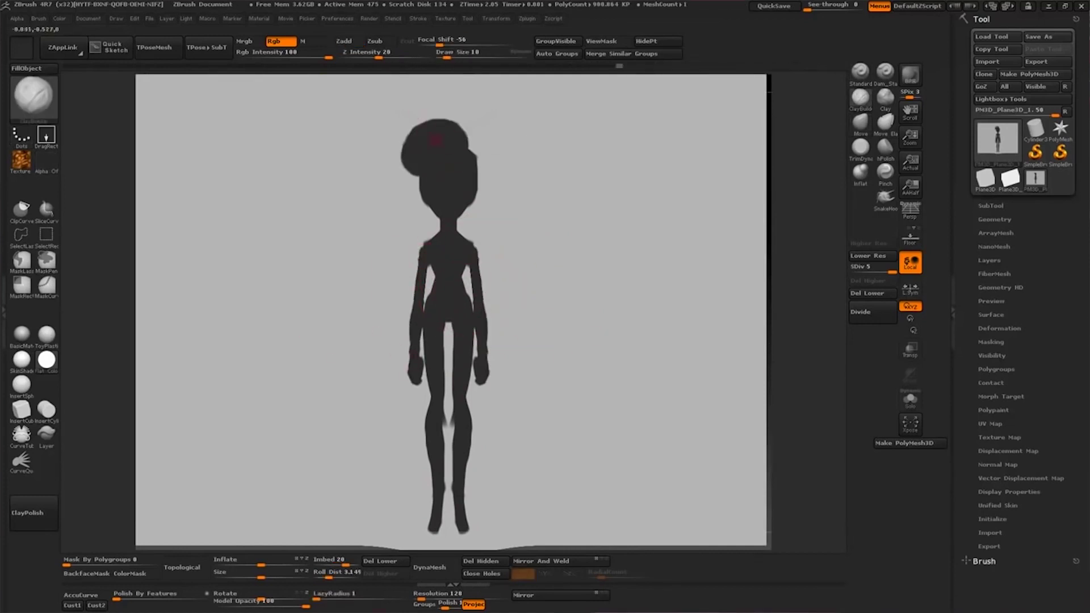
- Paint hair spikes and a mirrored cape on the silhouette, then drag out a white sphere
mouse_move(435, 139)
left_mouse_down()
mouse_move(437, 99)
mouse_move(399, 149)
mouse_move(417, 100)
mouse_move(372, 134)
mouse_move(495, 190)
left_mouse_up()
mouse_move(429, 238)
left_mouse_down()
mouse_move(420, 262)
mouse_move(445, 390)
left_mouse_up()
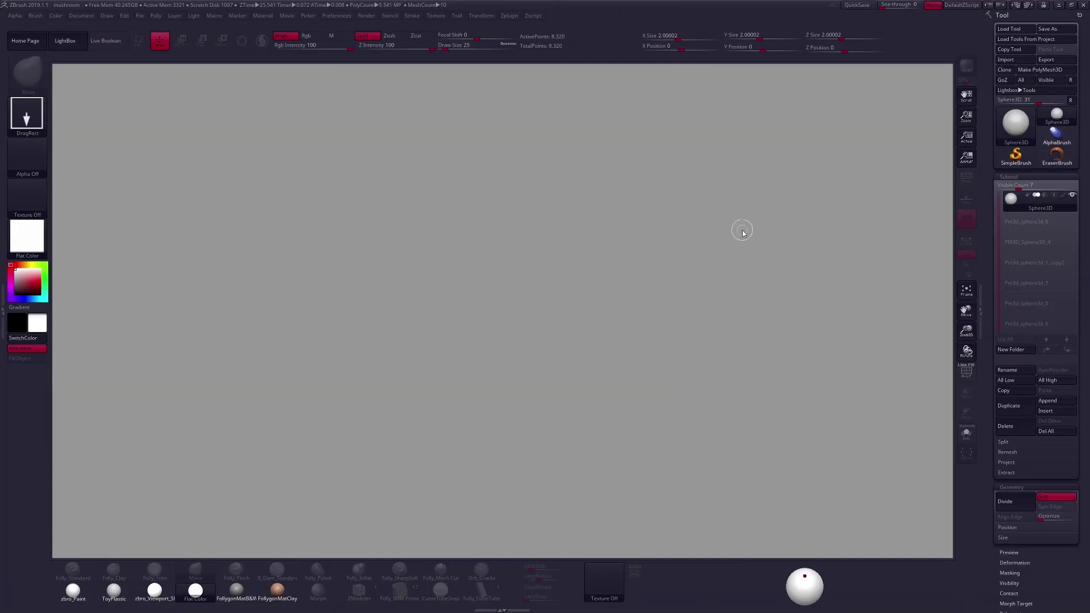
left_click_drag(743, 233, 742, 287)
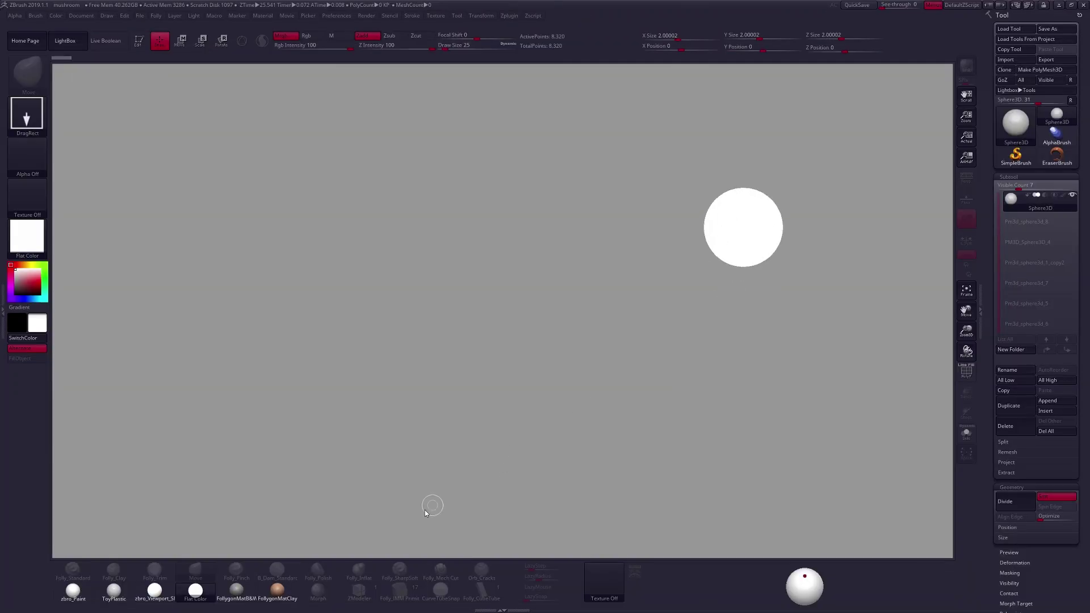
- Drop a grey FollygonMatB&W sphere and a clay-coloured sphere onto the canvas
left_click(247, 599)
left_click_drag(317, 370, 324, 444)
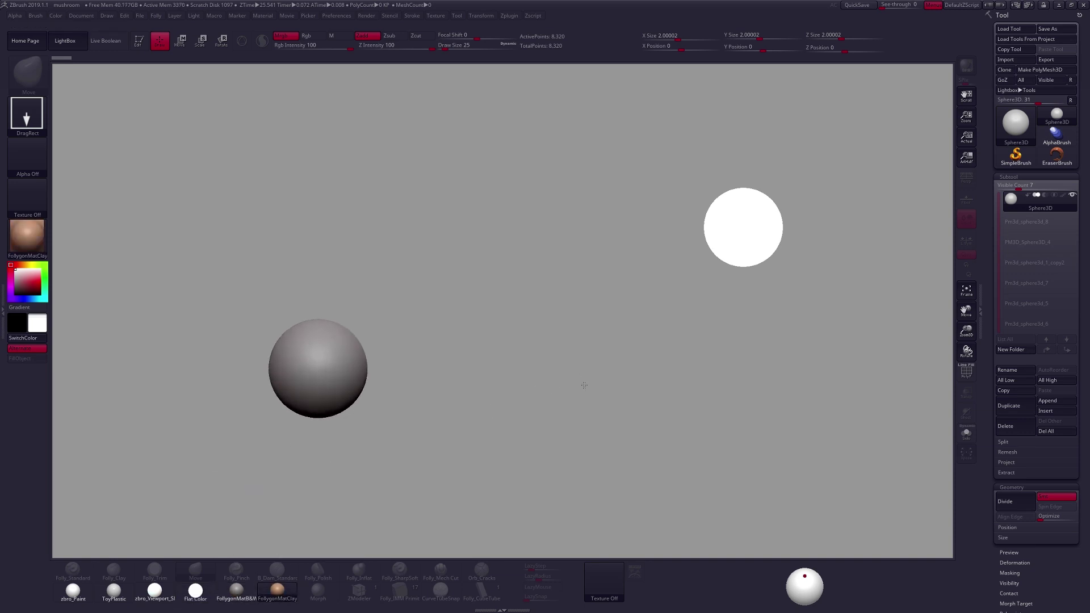
left_click_drag(585, 362, 586, 426)
- Switch the material to ToyPlastic and clear the canvas with Ctrl+N
left_click(132, 590)
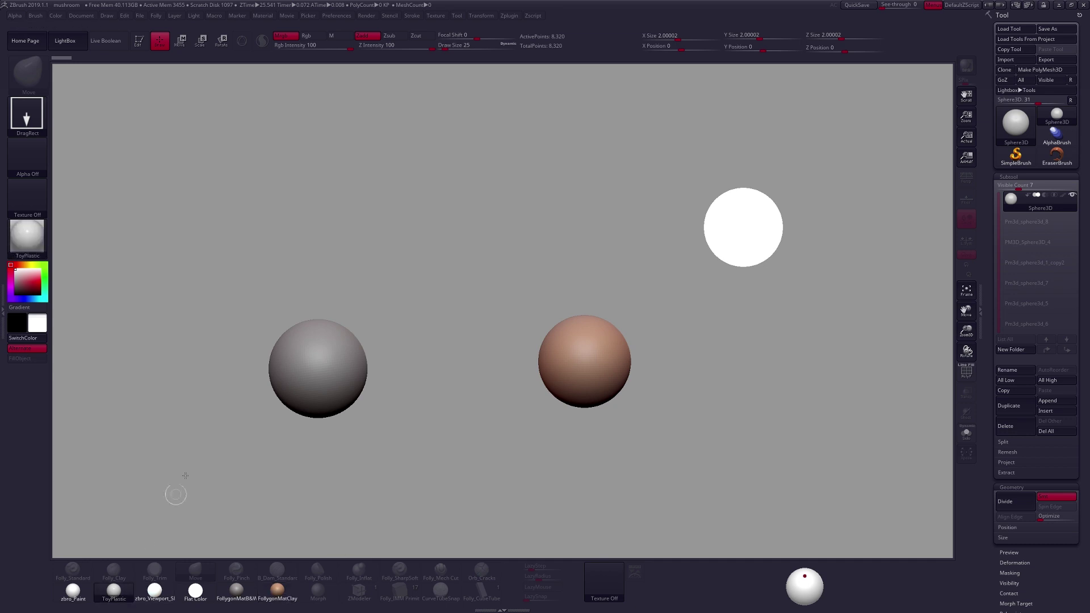
key("ctrl+n")
left_click(1017, 125)
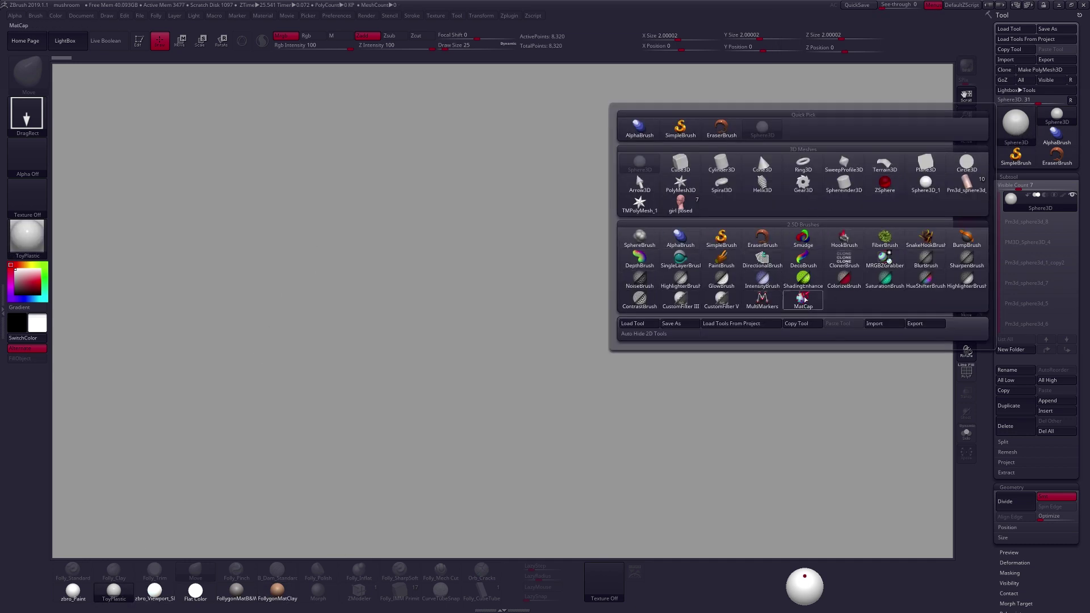
- Draw a grey square and a long black stroke with SimpleBrush
left_click(718, 241)
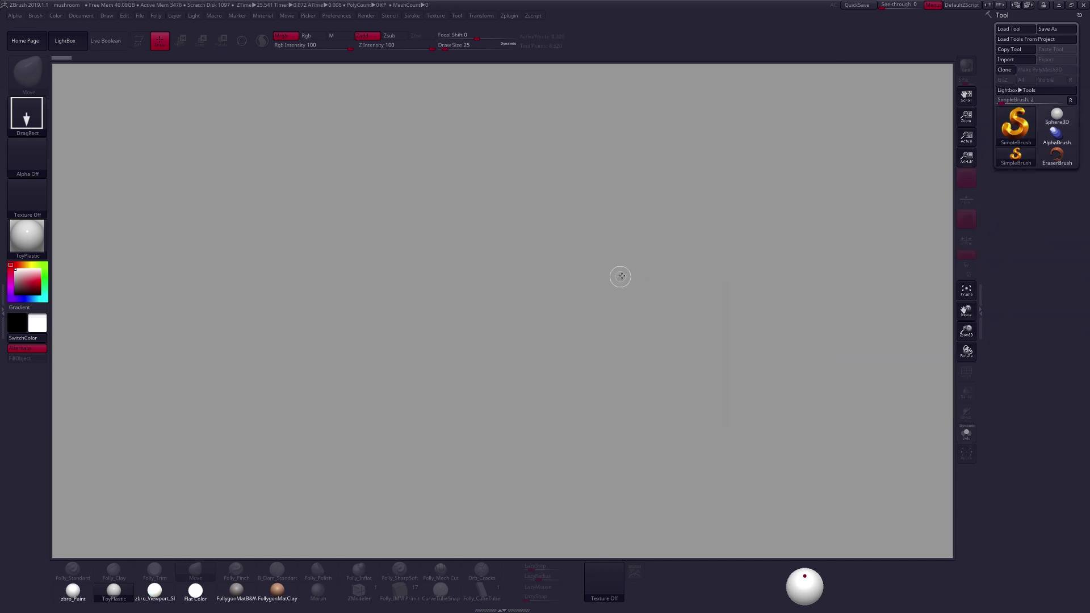
left_click_drag(652, 255, 642, 274)
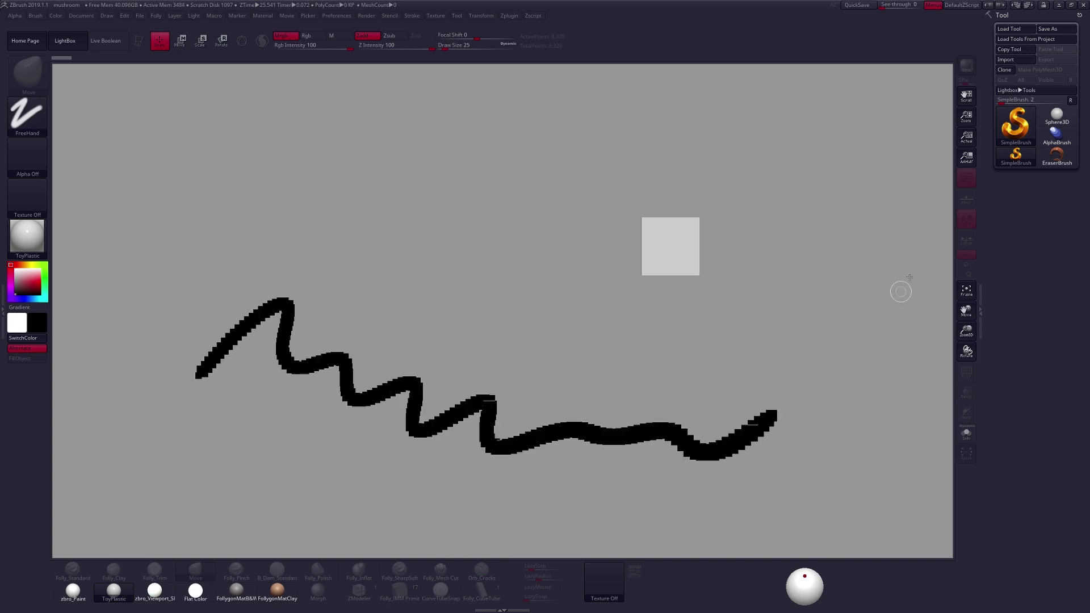
mouse_move(312, 467)
left_mouse_down()
mouse_move(418, 338)
mouse_move(743, 358)
left_mouse_up()
- Paint dotted marks and long wavy grey tube strokes with AlphaBrush at a larger size
left_click(1016, 125)
left_click(728, 160)
left_click_drag(704, 222, 645, 337)
left_click_drag(781, 347, 804, 318)
key("space")
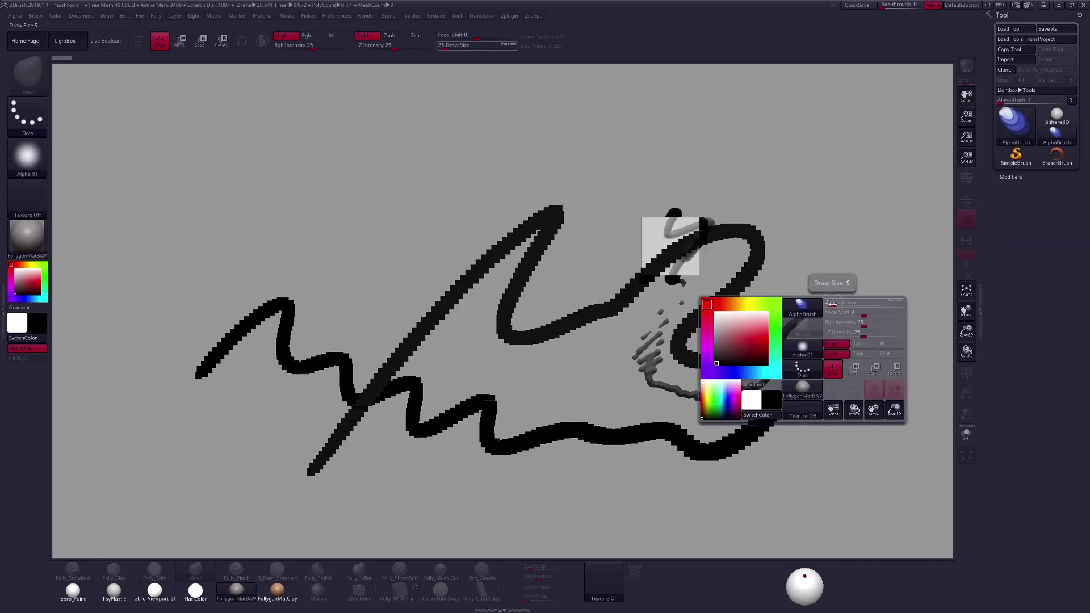
left_click_drag(866, 179, 842, 471)
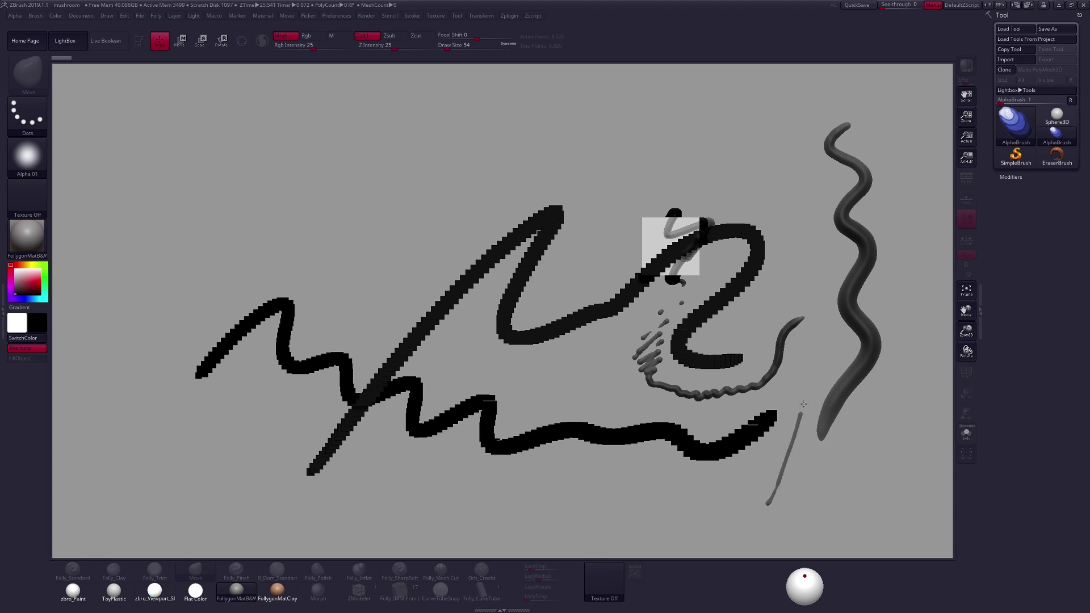
mouse_move(804, 403)
left_mouse_down()
mouse_move(775, 165)
mouse_move(545, 162)
mouse_move(253, 200)
mouse_move(376, 488)
left_mouse_up()
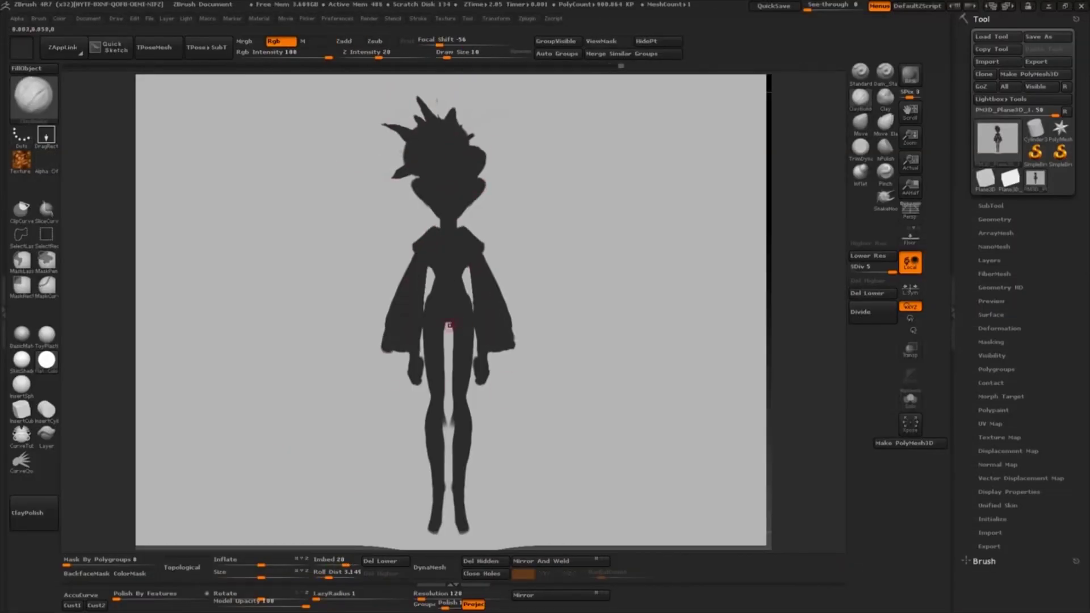
mouse_move(449, 326)
left_mouse_down()
mouse_move(455, 123)
mouse_move(448, 440)
left_mouse_up()
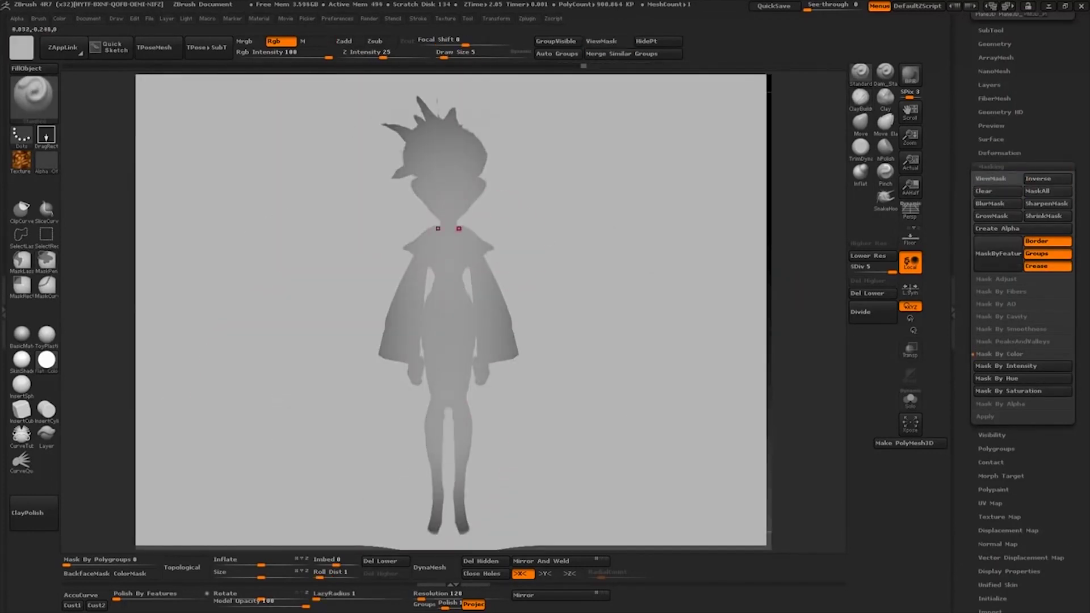
- Paint mirrored kimono folds, sash lines, leg bands, face details and hair strokes
mouse_move(472, 230)
left_mouse_down()
mouse_move(467, 276)
mouse_move(485, 337)
left_mouse_up()
left_click_drag(485, 272, 485, 392)
left_click_drag(449, 306, 455, 375)
left_click_drag(432, 284, 466, 301)
left_click_drag(435, 471, 440, 531)
left_click_drag(432, 210, 466, 221)
mouse_move(454, 136)
left_mouse_down()
mouse_move(476, 124)
mouse_move(449, 170)
left_mouse_up()
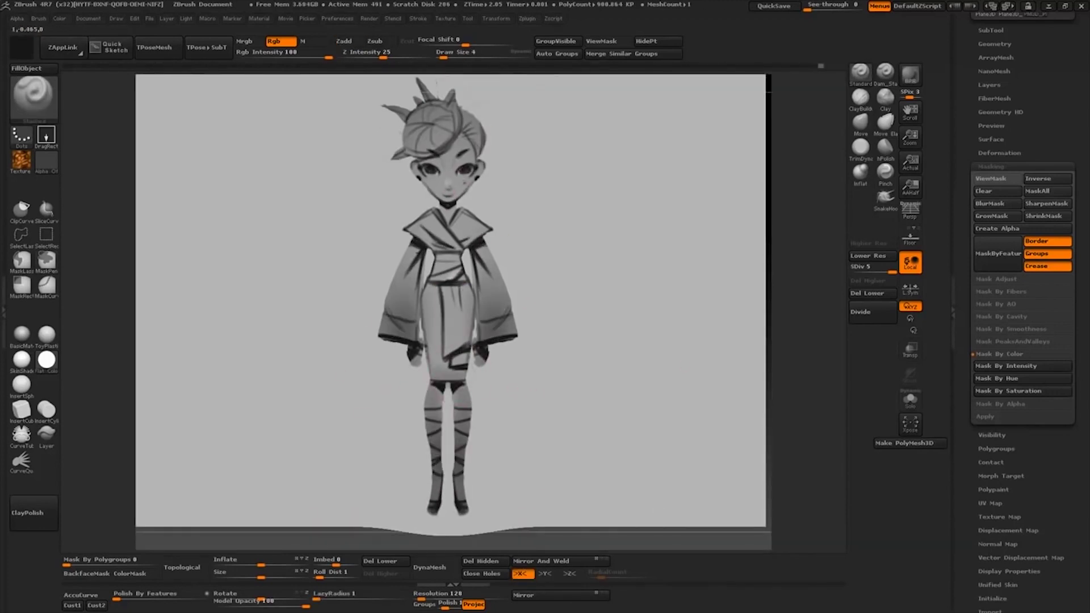
- Add hair, sleeve and ground-shadow strokes, then shrink the brush and turn X symmetry off
left_click_drag(710, 341, 710, 227, "alt")
left_click_drag(568, 142, 616, 167)
mouse_move(710, 227)
left_mouse_down("alt")
mouse_move(710, 398)
mouse_move(710, 256)
left_mouse_up("alt")
left_click_drag(466, 170, 503, 213)
left_click_drag(434, 91, 730, 297, "alt")
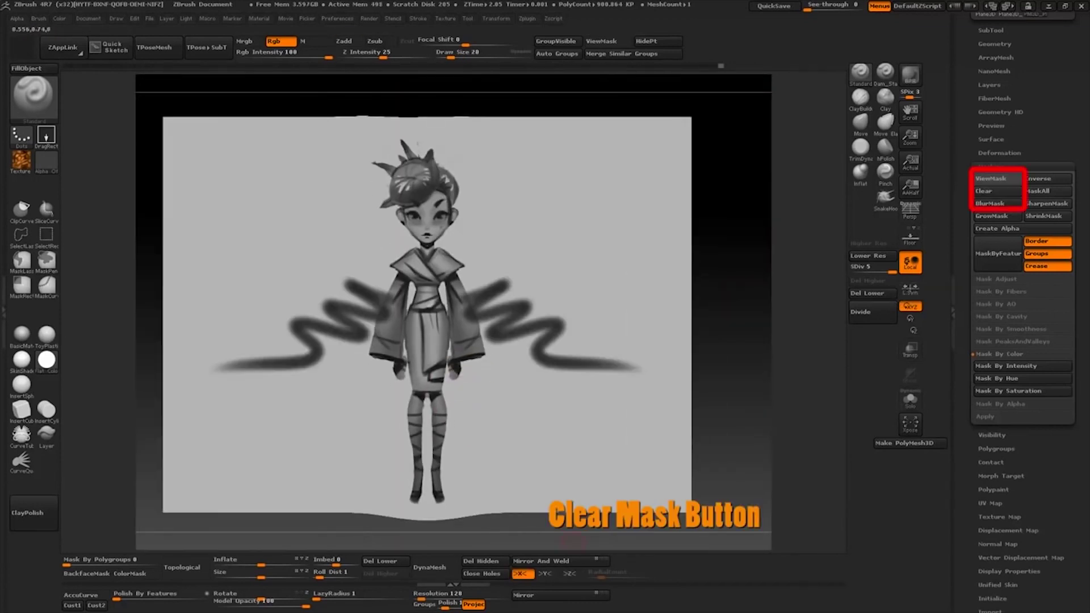
mouse_move(335, 165)
left_mouse_down("alt")
mouse_move(742, 363)
mouse_move(738, 170)
mouse_move(738, 369)
left_mouse_up("alt")
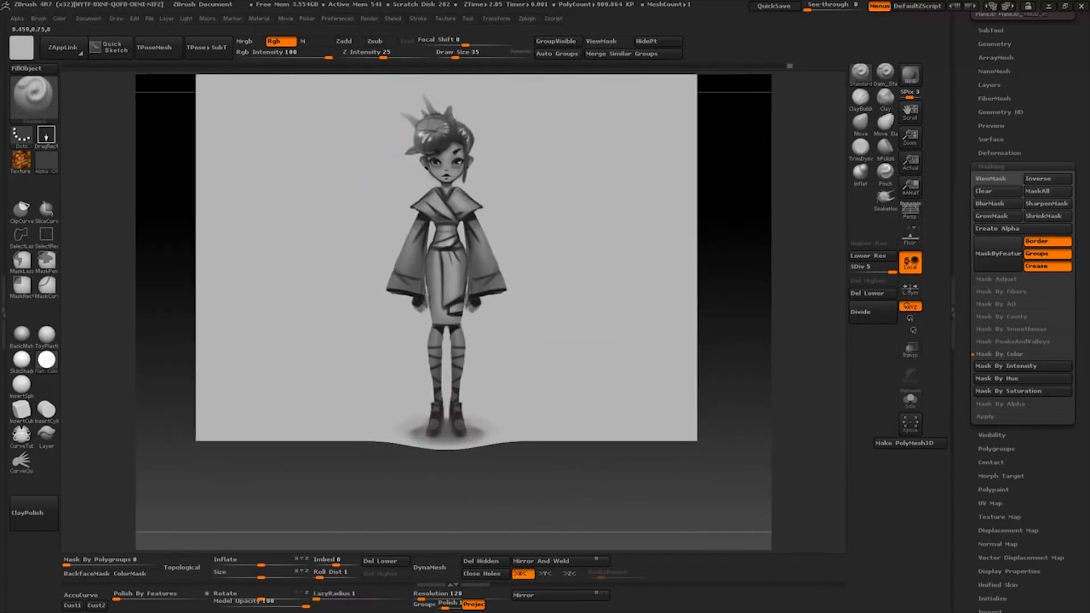
left_click_drag(389, 332, 426, 320)
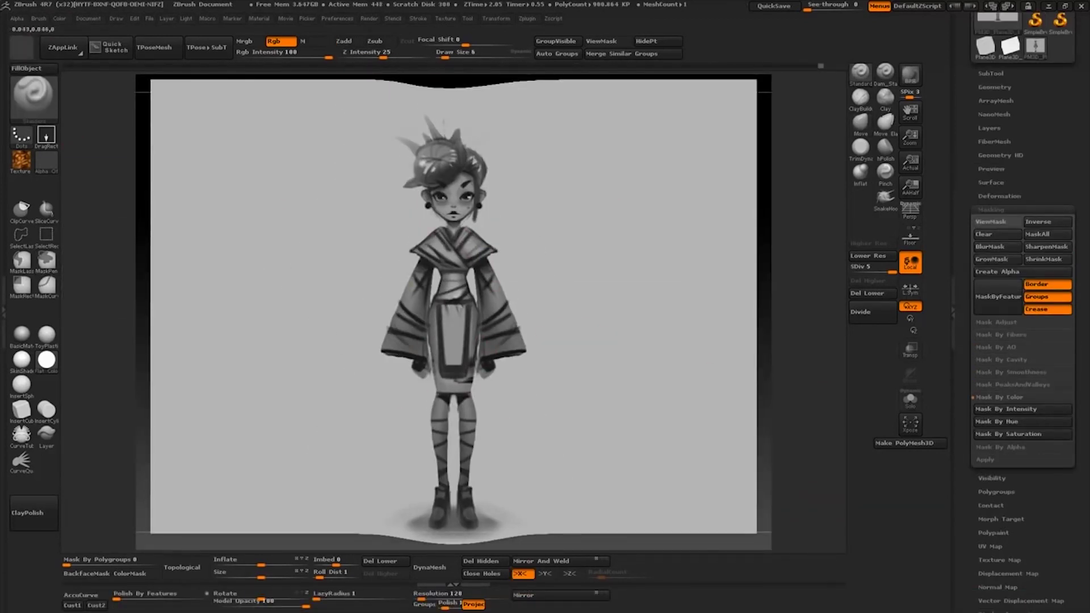
key("minus")
key("x")
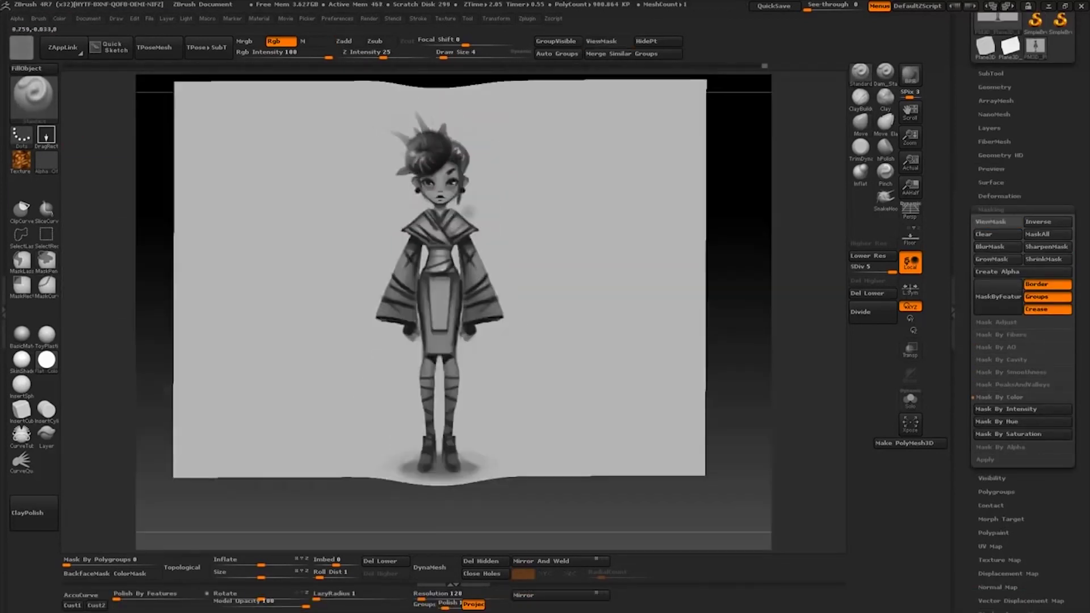
key("plus")
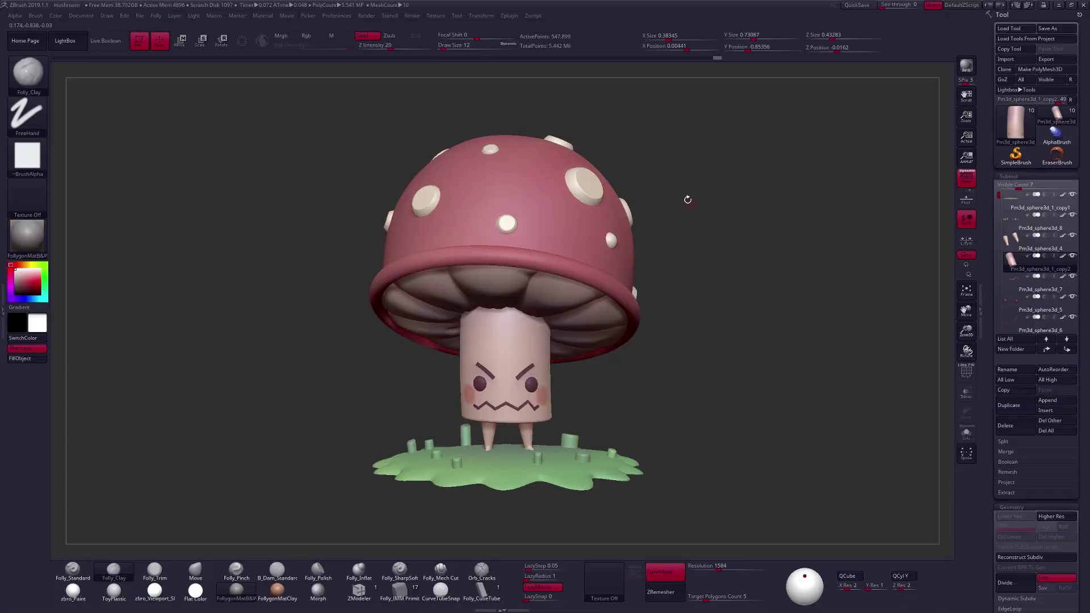
- Launch TextFileViewer from Zplugin's Misc Utilities to open 'How to become an amazing sculptor'
left_click(512, 17)
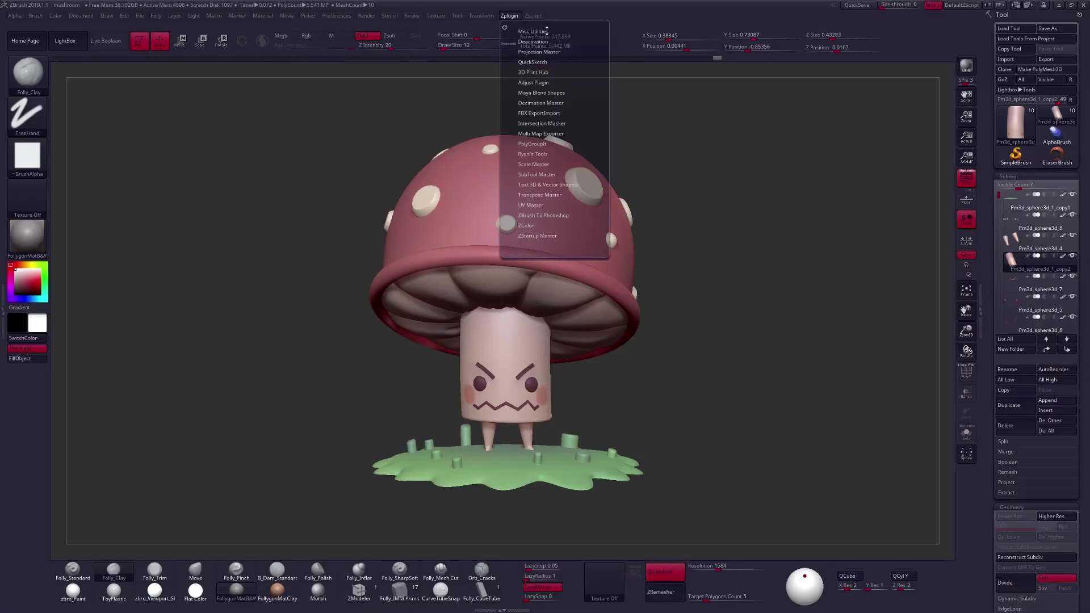
left_click(534, 31)
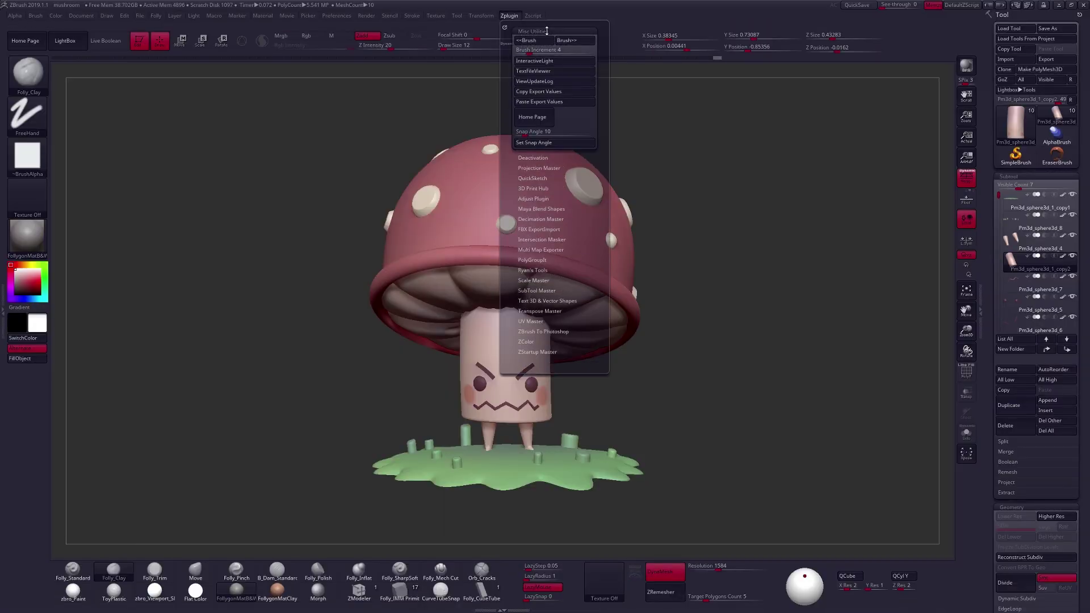
left_click(576, 70)
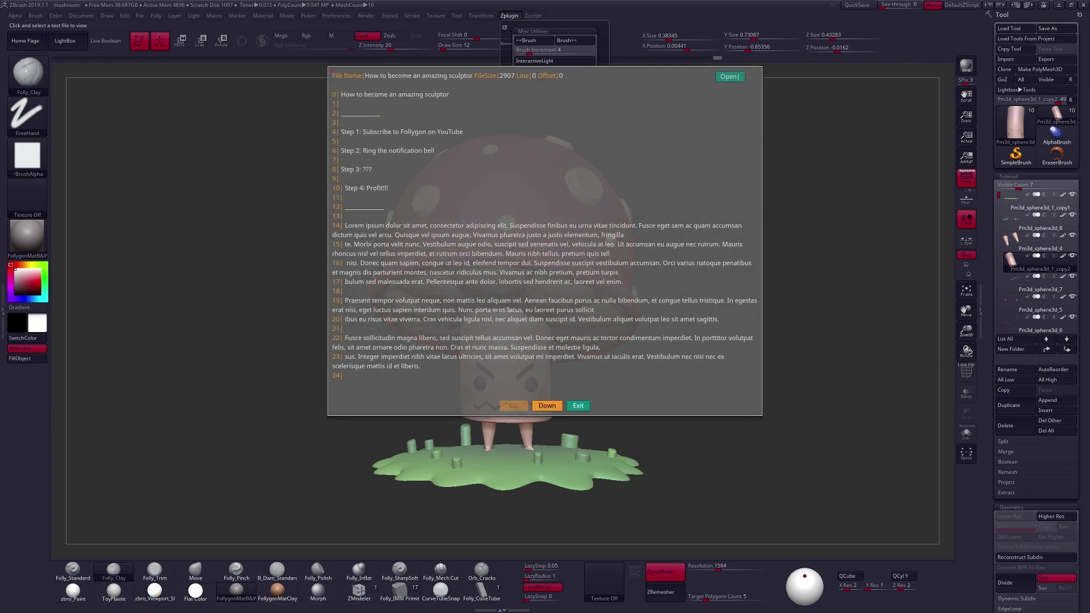
left_click(544, 406)
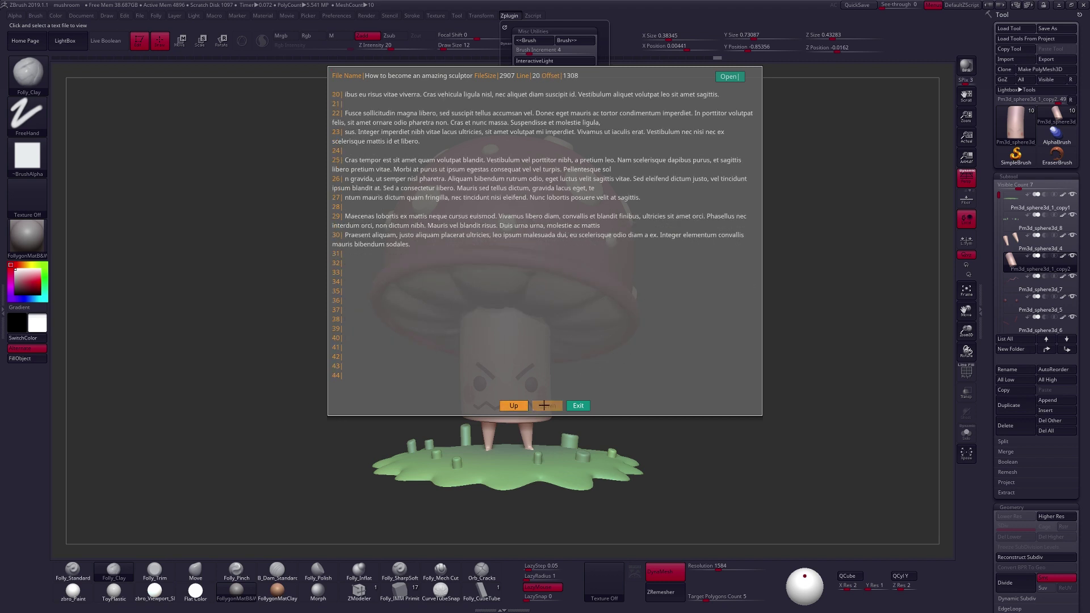
left_click(523, 405)
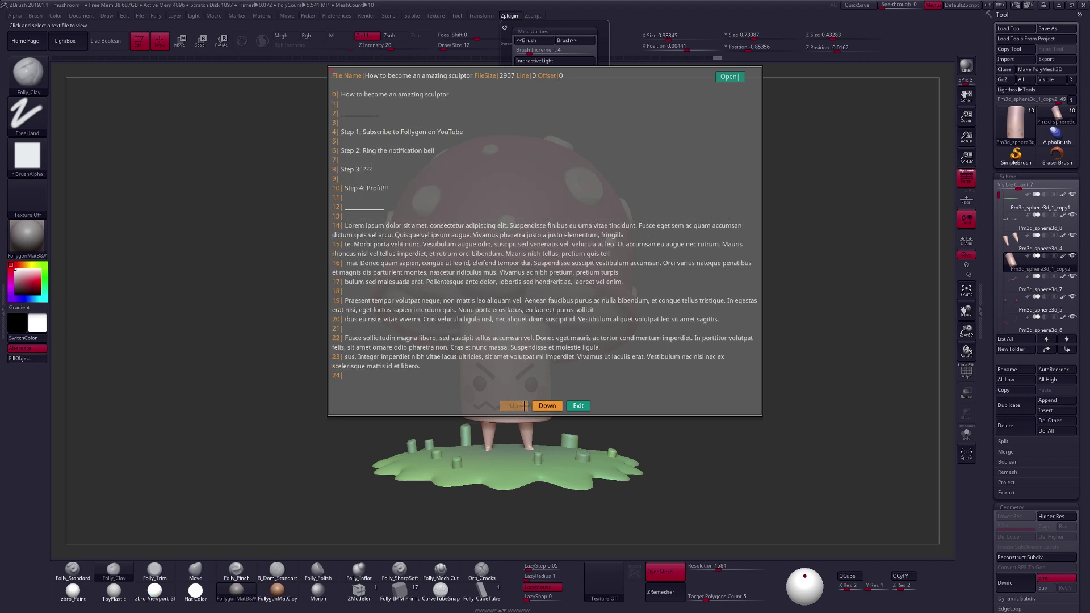